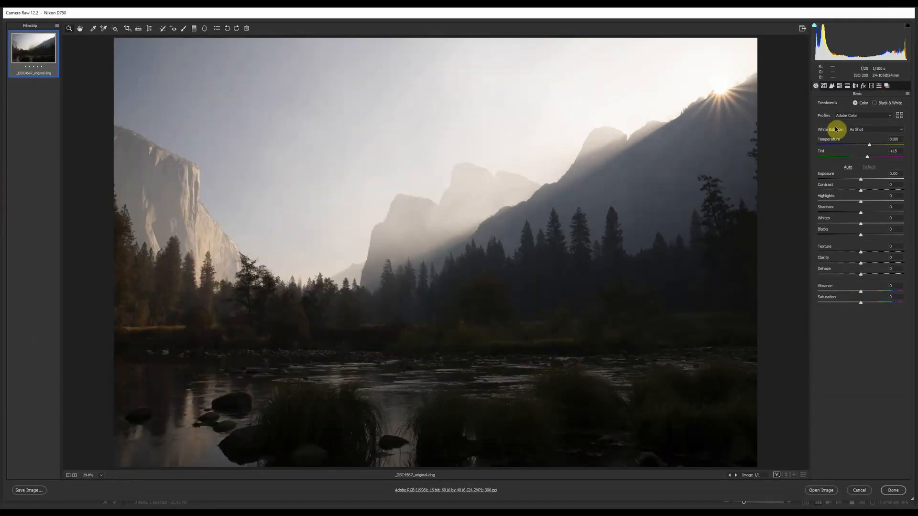
Look through the Detail, HSL, Split Toning, Effects, Presets and Snapshots settings and return to the Basic adjustments.
click(833, 86)
click(840, 86)
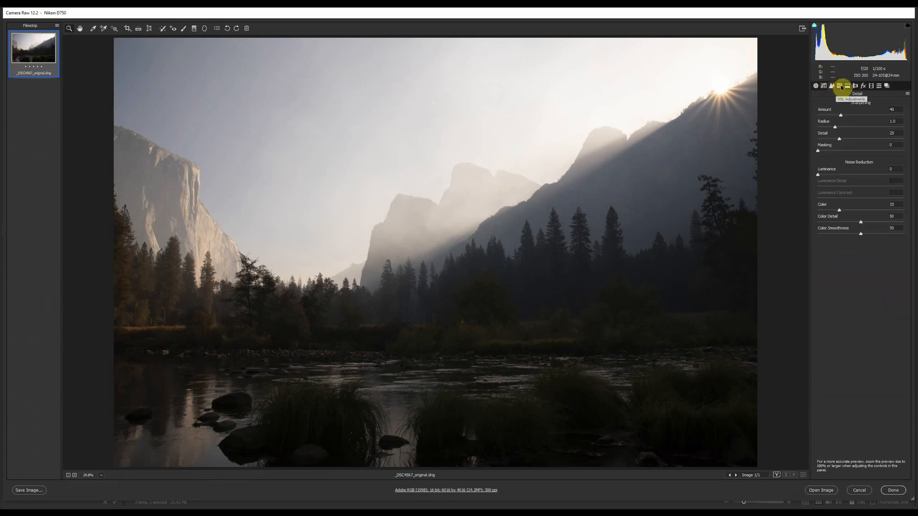
click(847, 86)
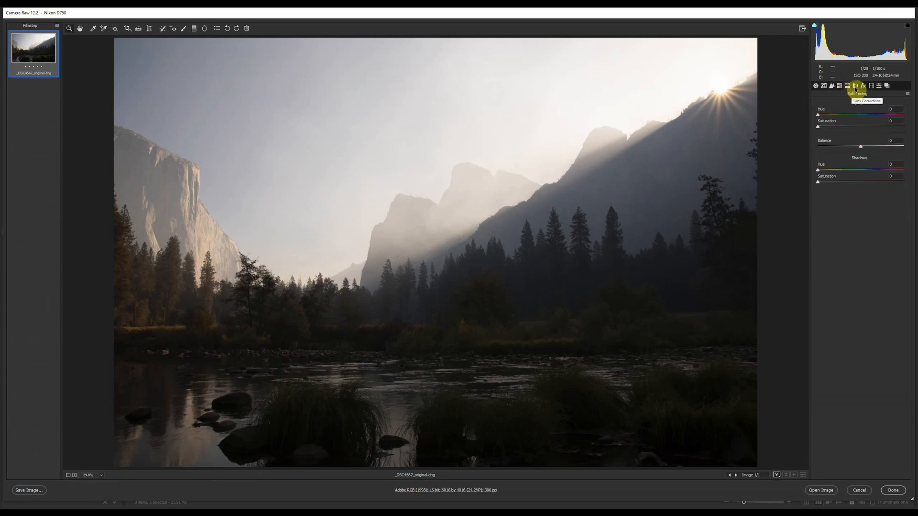
click(863, 87)
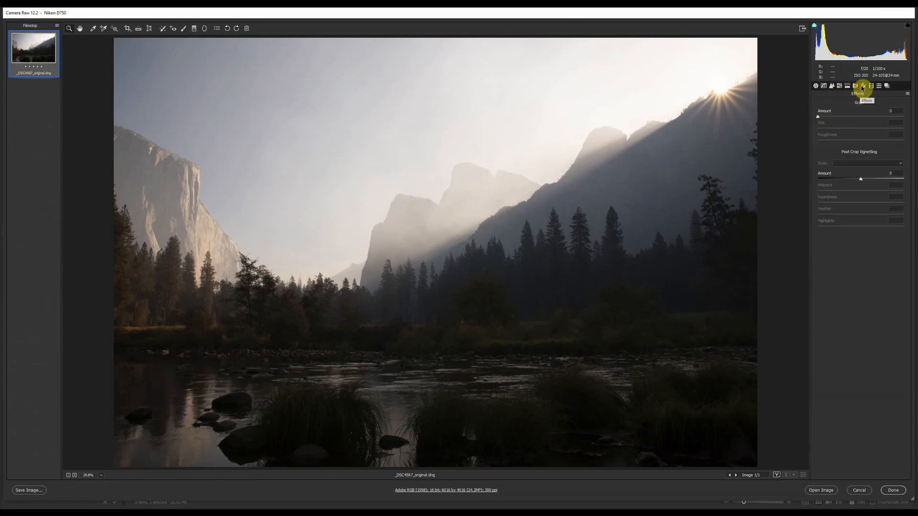
click(871, 87)
click(879, 87)
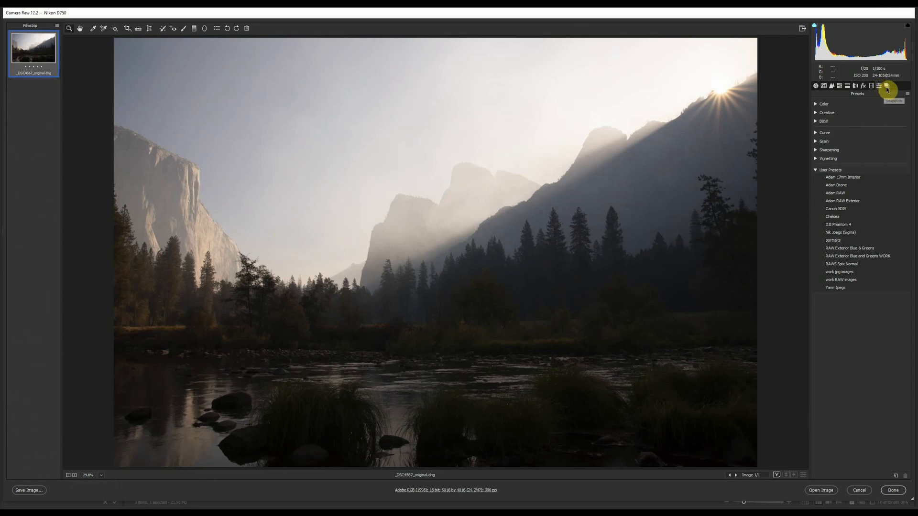
click(887, 86)
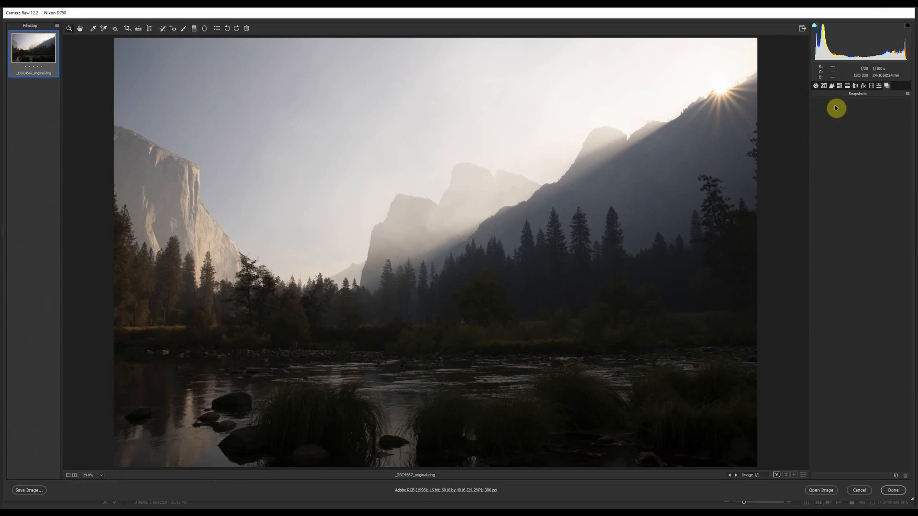
click(816, 86)
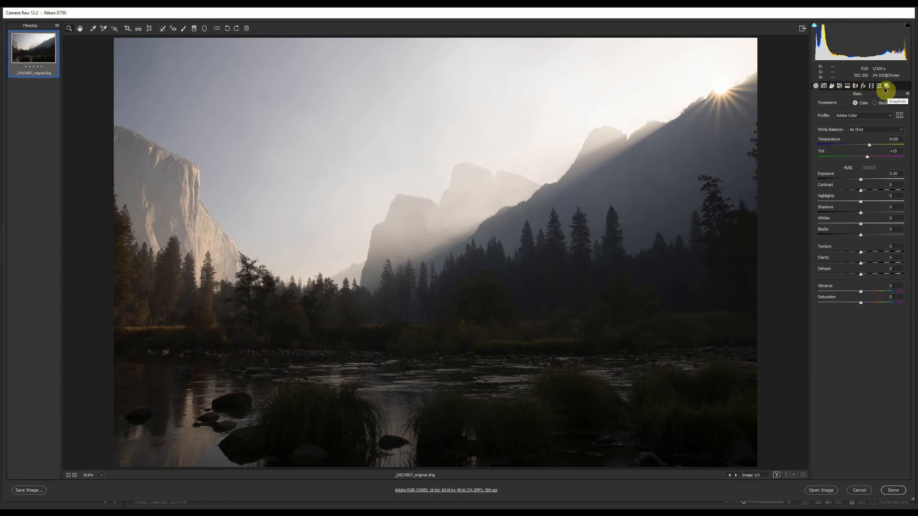
Remove chromatic aberration from the photo and enable the lens profile corrections.
click(855, 86)
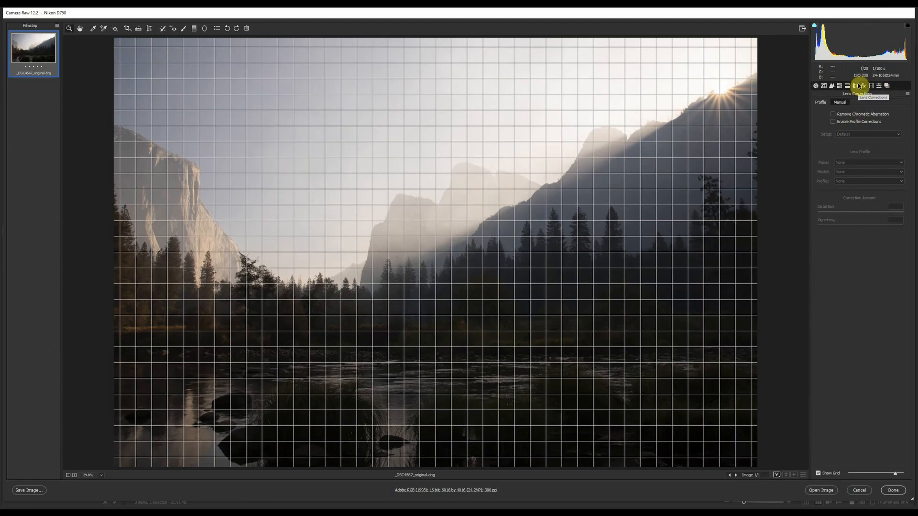
click(833, 114)
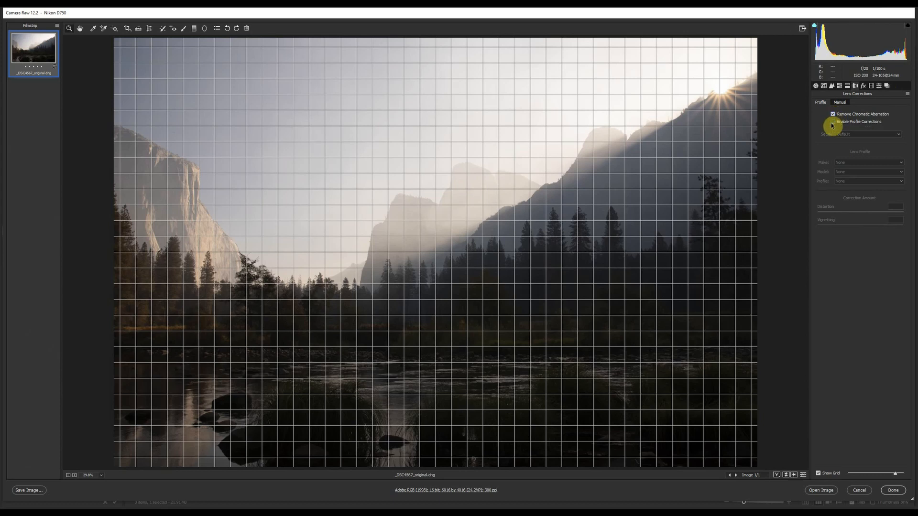
click(834, 123)
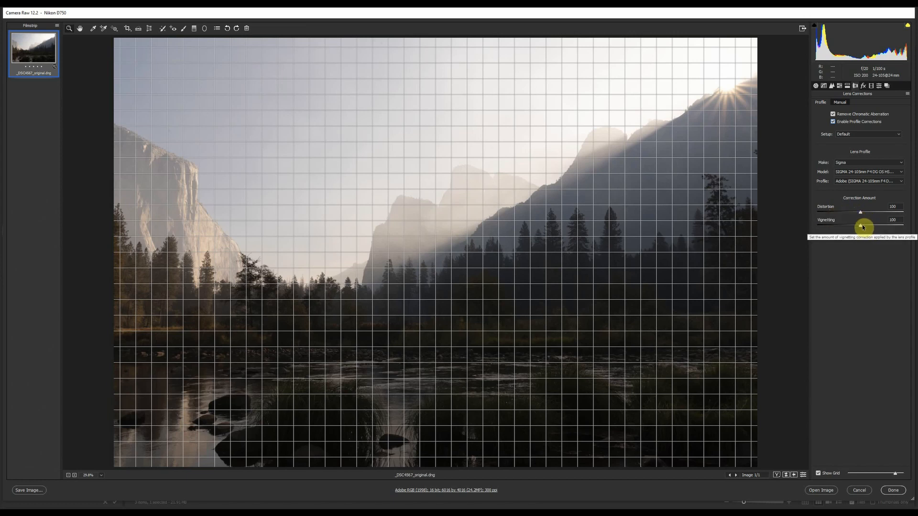
Compare the photo with and without the lens corrections, and set the profile's vignetting correction to 50.
click(803, 475)
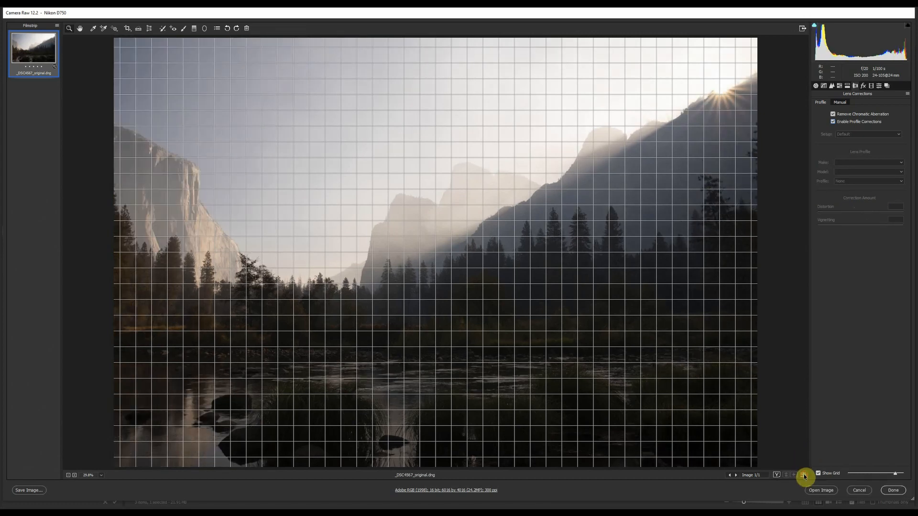
click(803, 476)
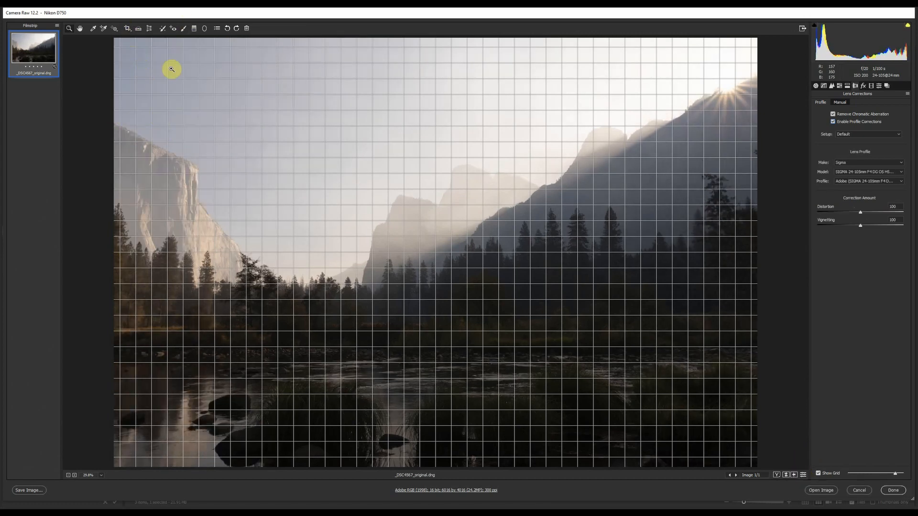
click(804, 476)
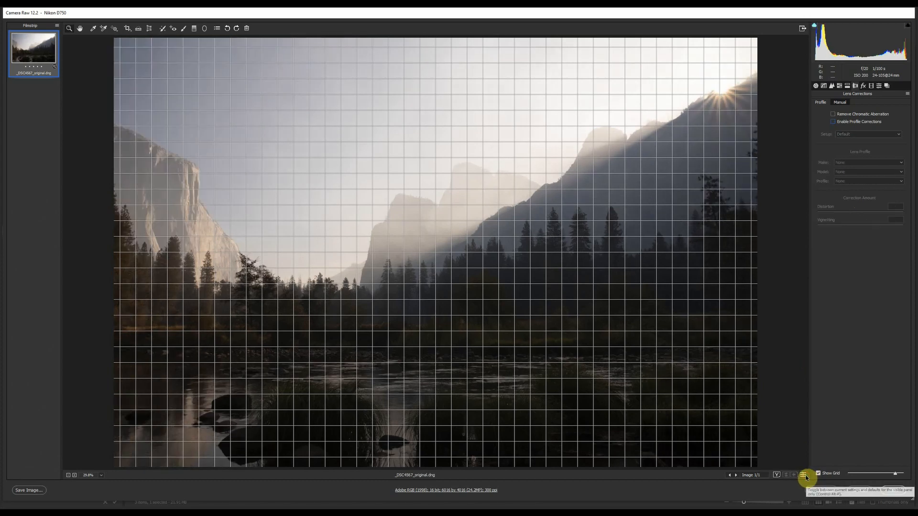
click(804, 475)
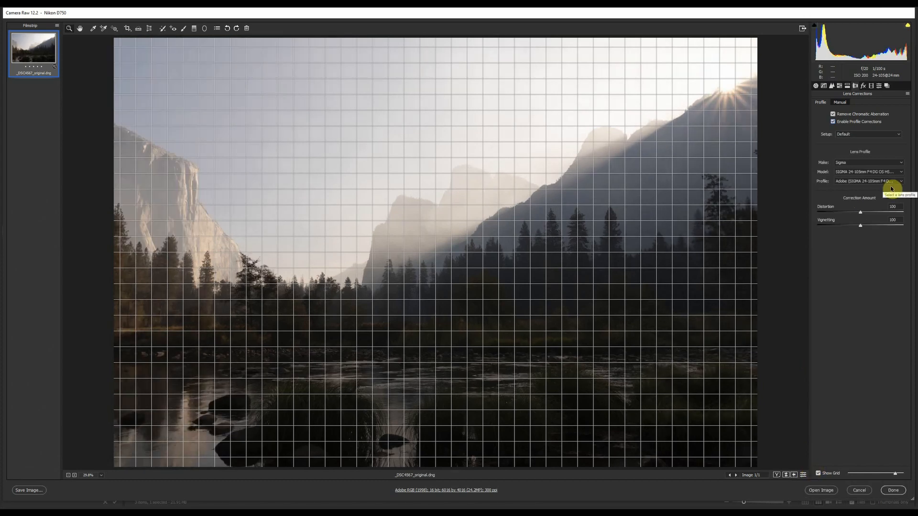
click(843, 225)
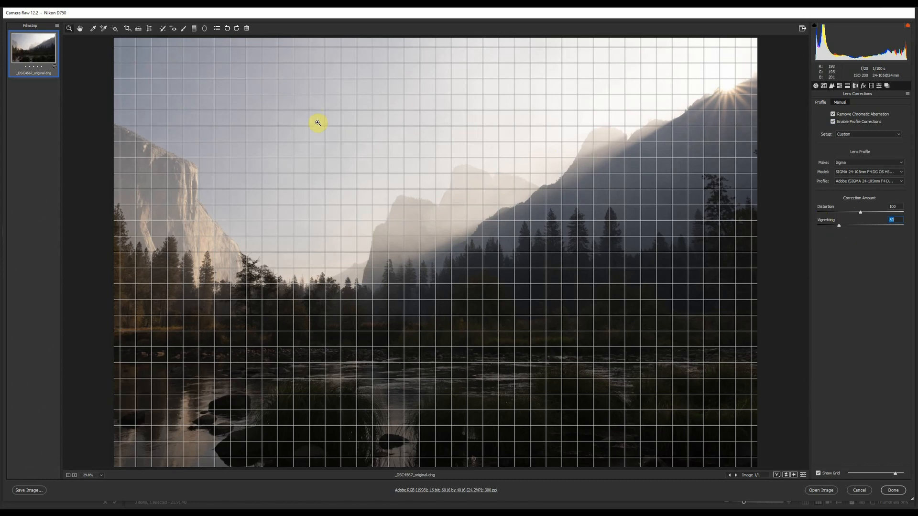
Transform the photo with a vertical perspective of -15 and an aspect of +25.
click(149, 29)
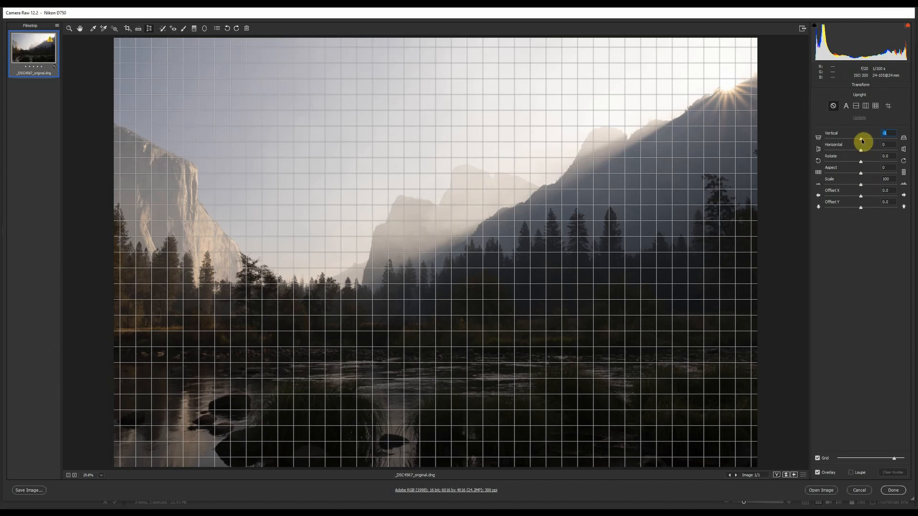
drag(862, 141, 861, 142)
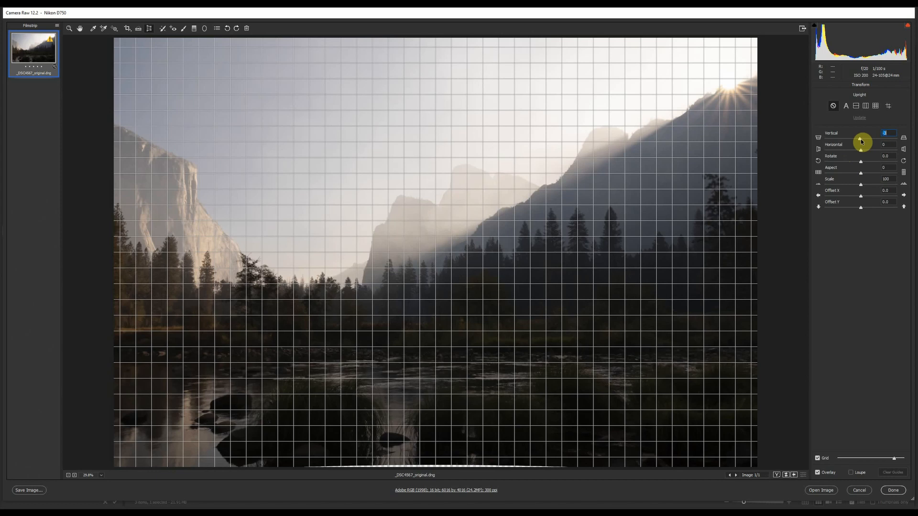
drag(862, 141, 873, 167)
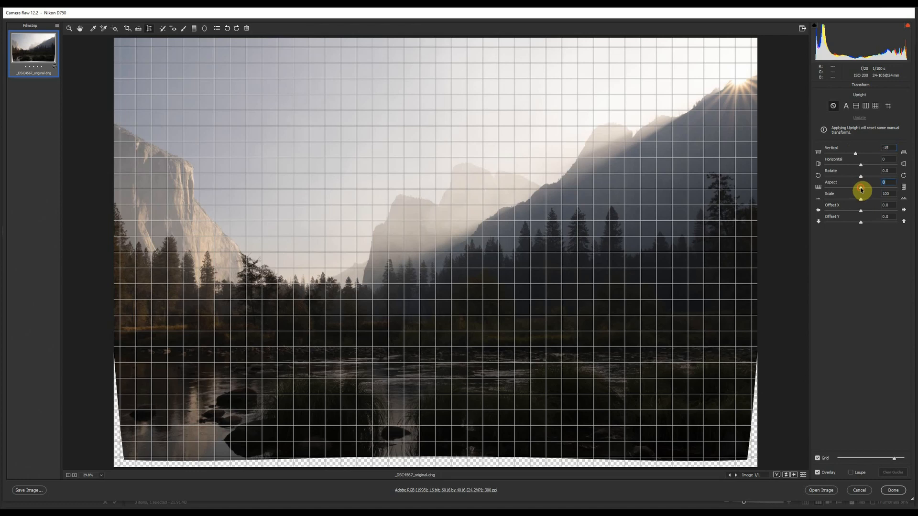
mouse_move(861, 190)
mouse_down()
mouse_move(873, 192)
mouse_move(849, 195)
mouse_move(869, 195)
mouse_up()
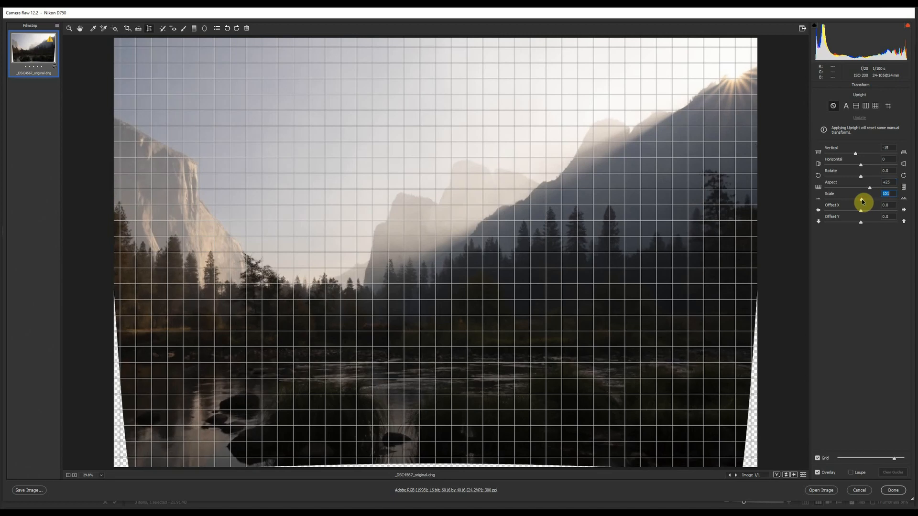
Scale the transformed photo to 102, shift it by -1.0 in both X and Y, and leave the Transform tool.
drag(862, 202, 862, 201)
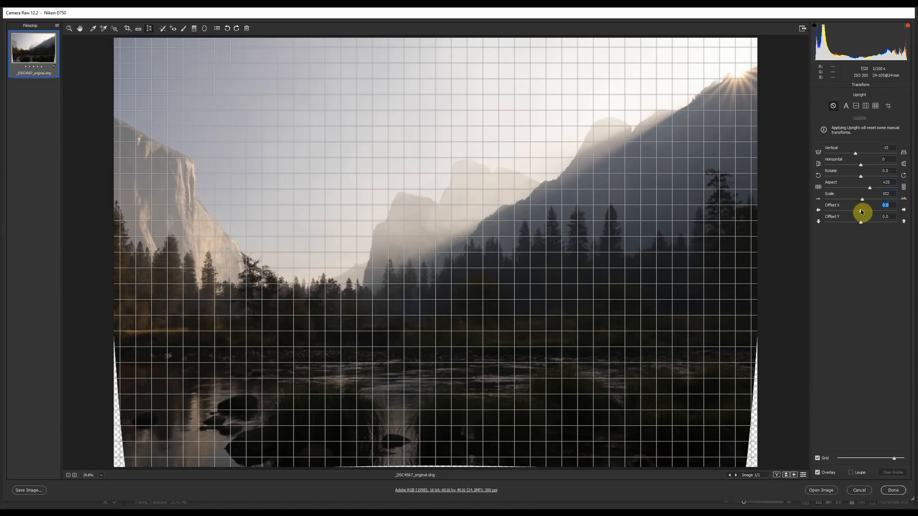
drag(862, 212, 861, 212)
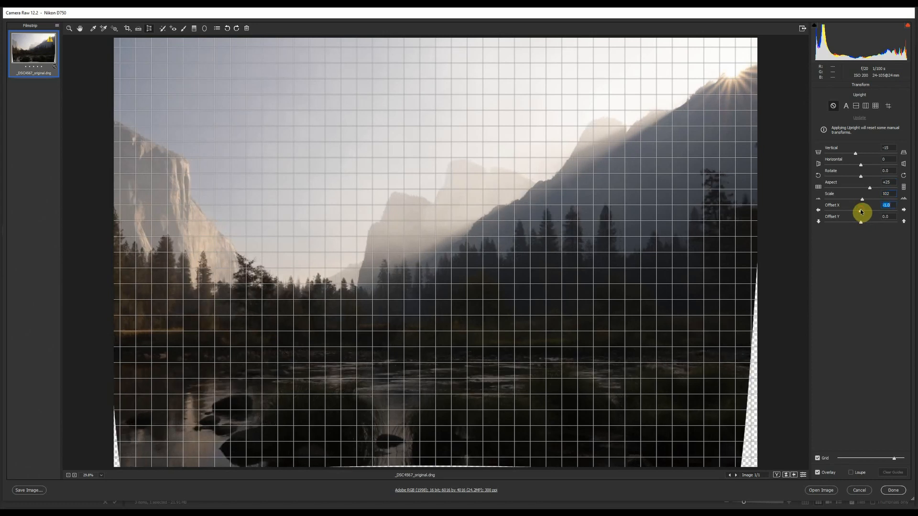
drag(862, 224, 861, 224)
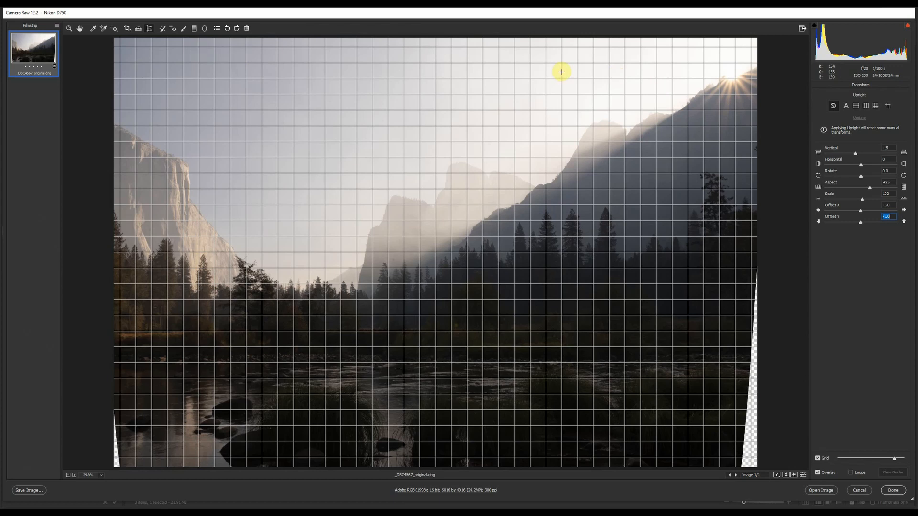
click(80, 28)
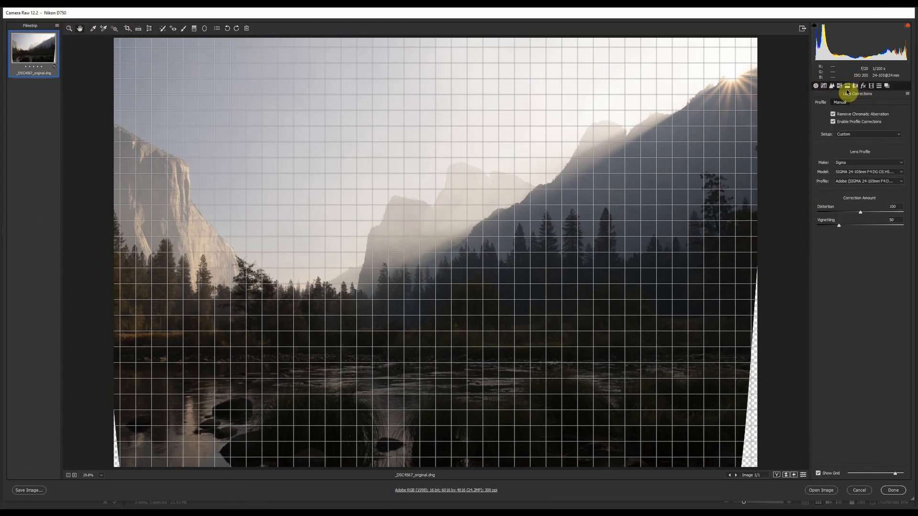
Cool the white balance to a temperature of 7650 with a tint of +12, and raise the exposure to +0.65.
click(816, 87)
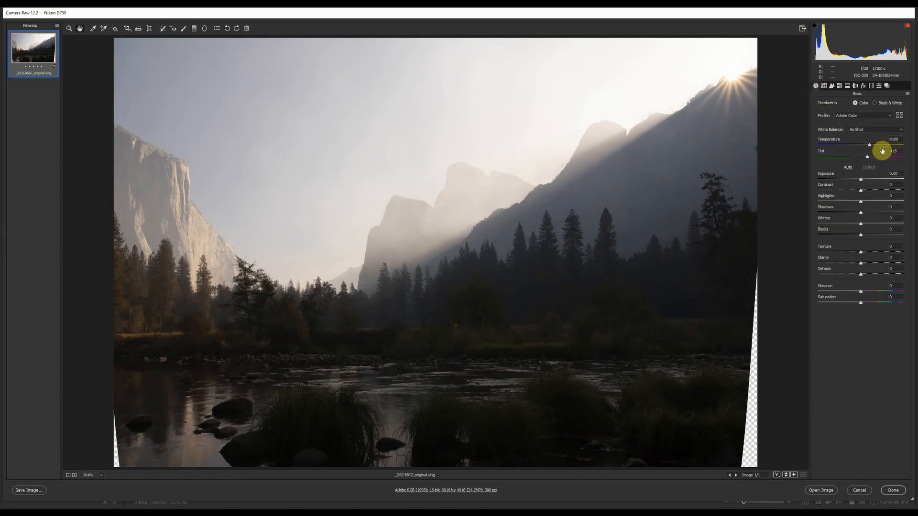
drag(869, 147, 868, 147)
drag(860, 180, 866, 181)
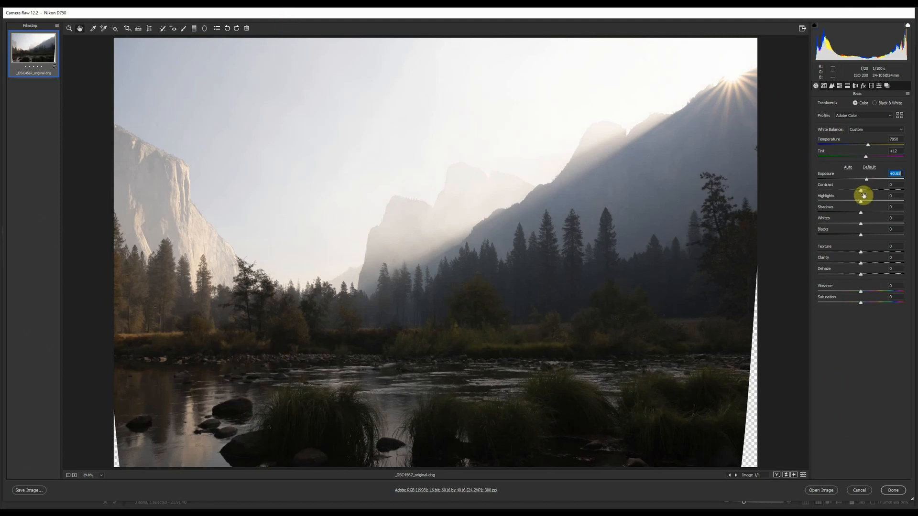
Balance the photo's tones with contrast at +12, highlights at -39 and shadows at +44.
drag(860, 190, 866, 193)
drag(862, 201, 844, 203)
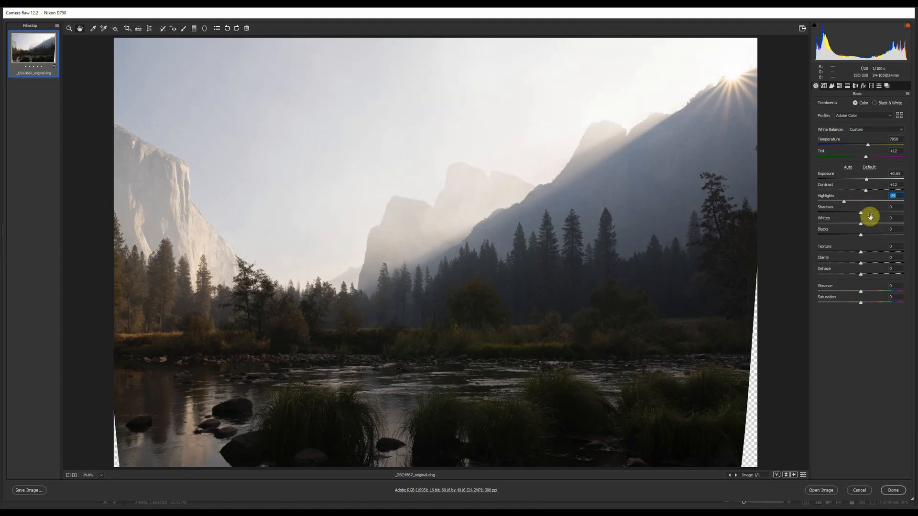
drag(863, 214, 880, 216)
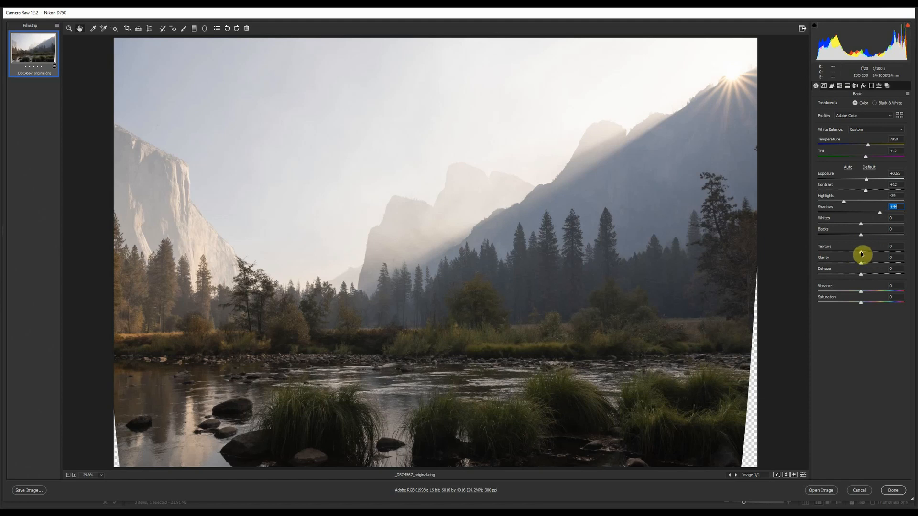
Enhance the photo's detail with texture at +13, clarity at +12 and dehaze at +3.
drag(862, 253, 868, 254)
drag(863, 266, 869, 266)
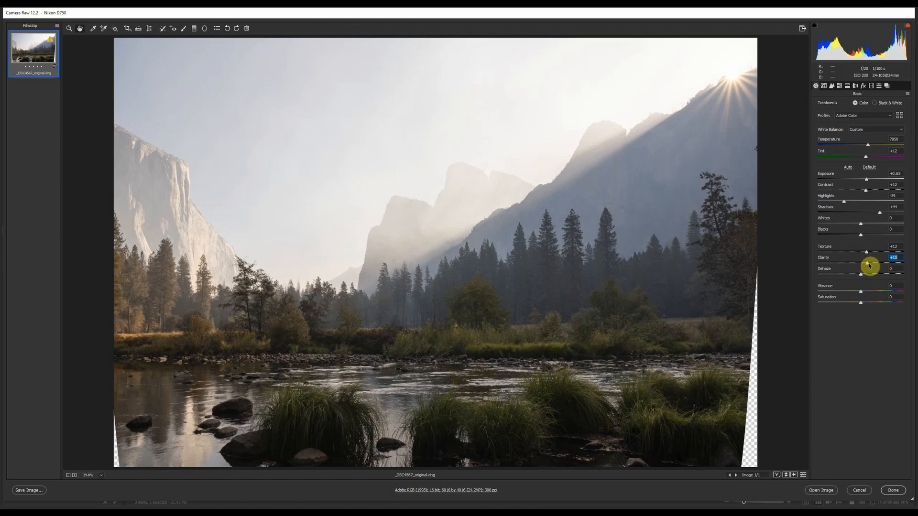
drag(869, 266, 867, 265)
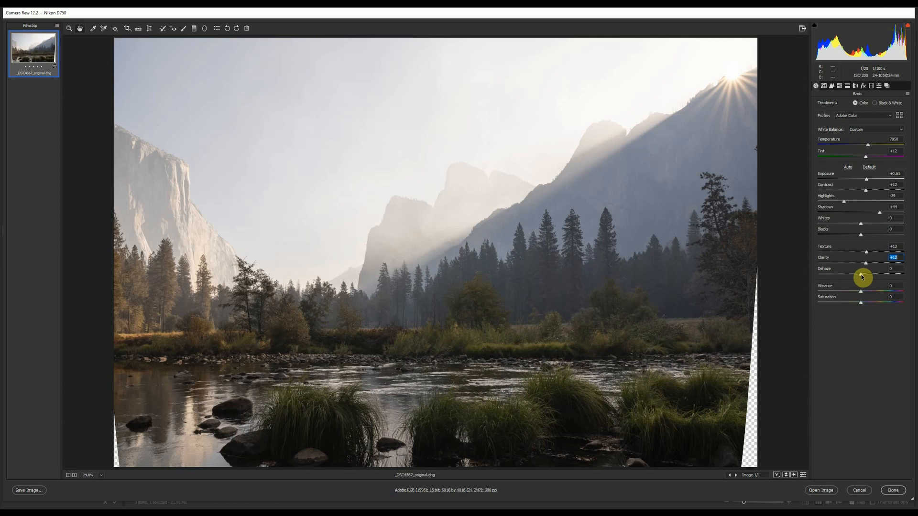
mouse_move(862, 277)
mouse_down()
mouse_move(883, 277)
mouse_move(866, 277)
mouse_up()
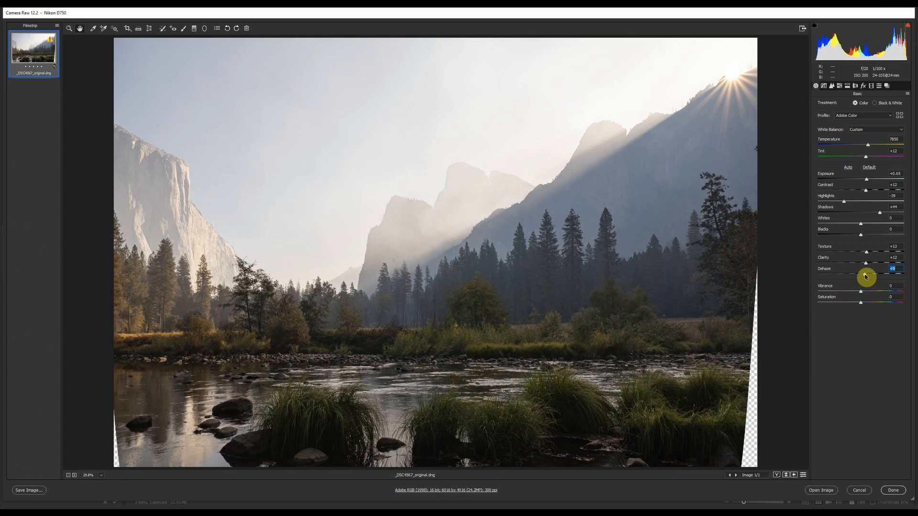
drag(865, 276, 863, 277)
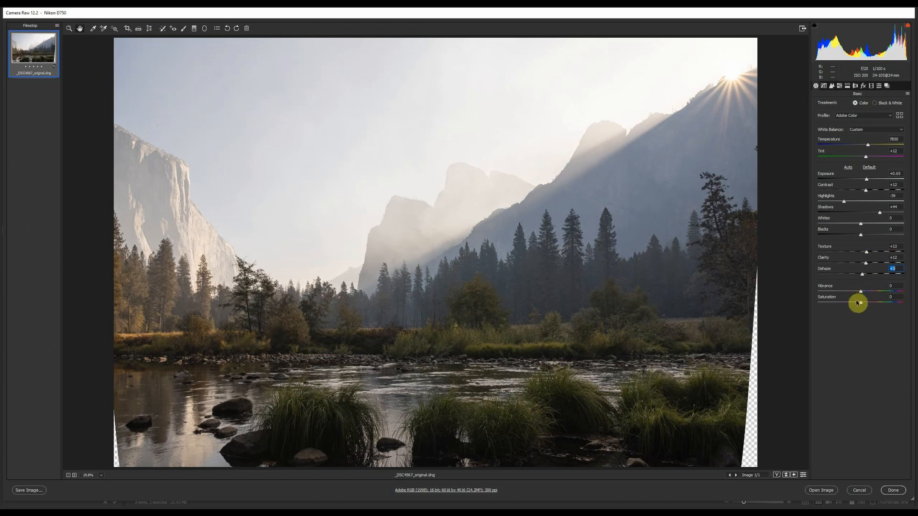
Set vibrance to +23 and saturation to +13, and compare the photo with and without the Basic adjustments.
drag(860, 292, 871, 294)
drag(860, 303, 867, 303)
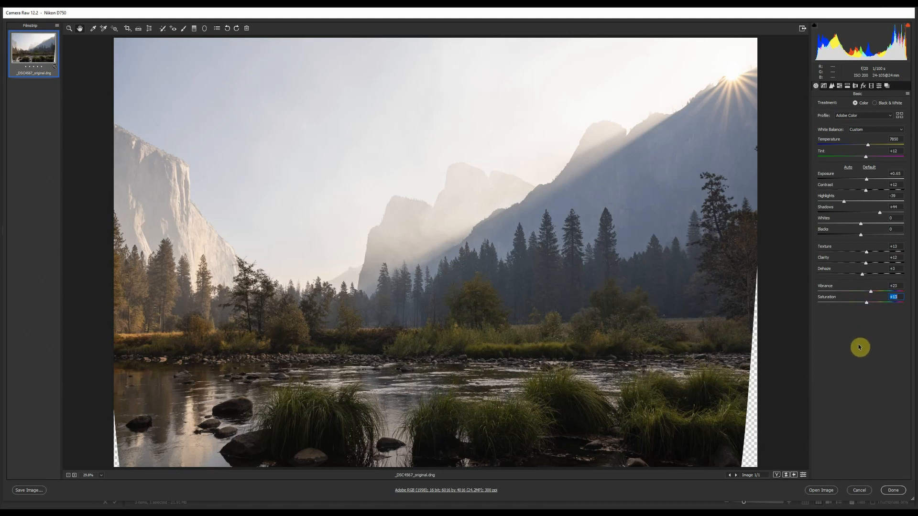
click(804, 475)
click(803, 475)
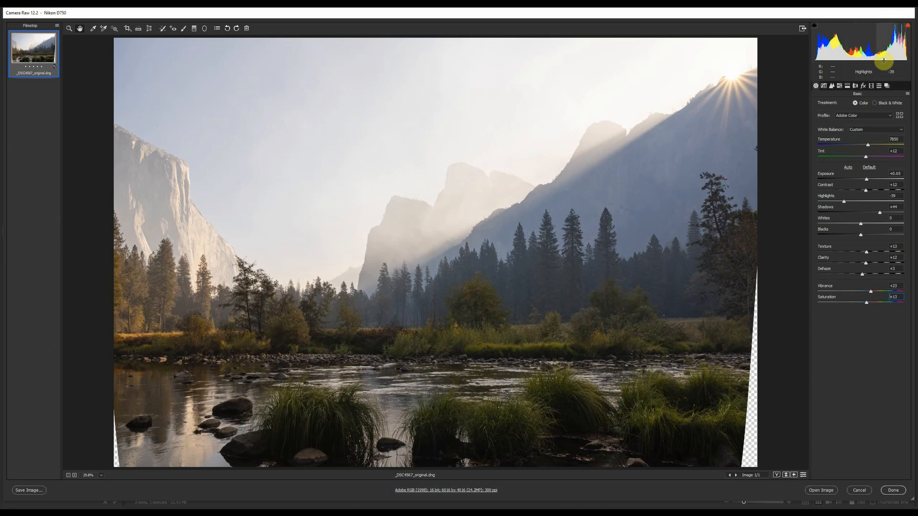
Shift the hue of the yellows slightly toward orange and the greens slightly toward aqua, and compare the photo with and without the HSL adjustments.
click(840, 87)
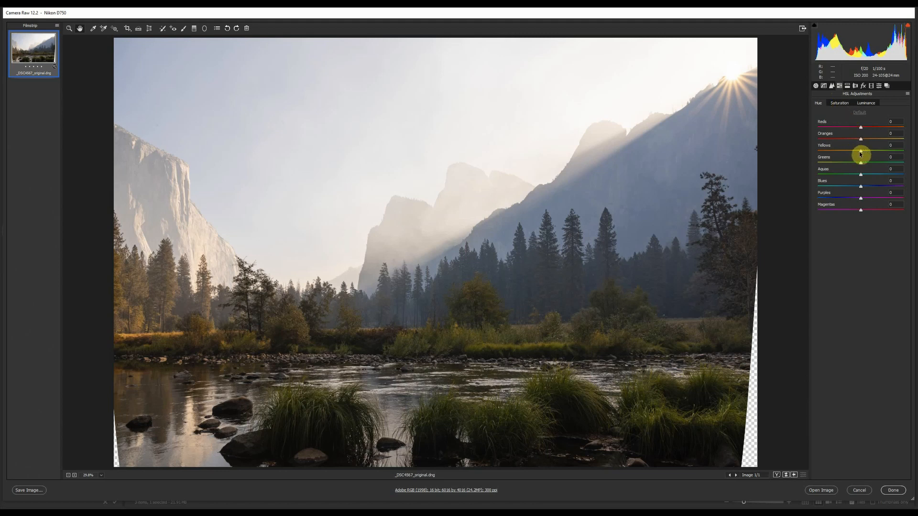
drag(861, 153, 859, 154)
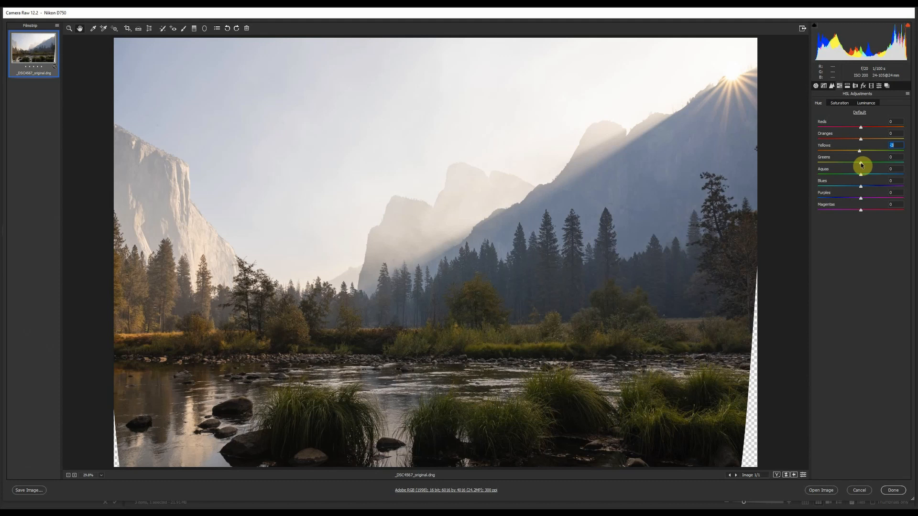
drag(861, 164, 865, 166)
click(804, 477)
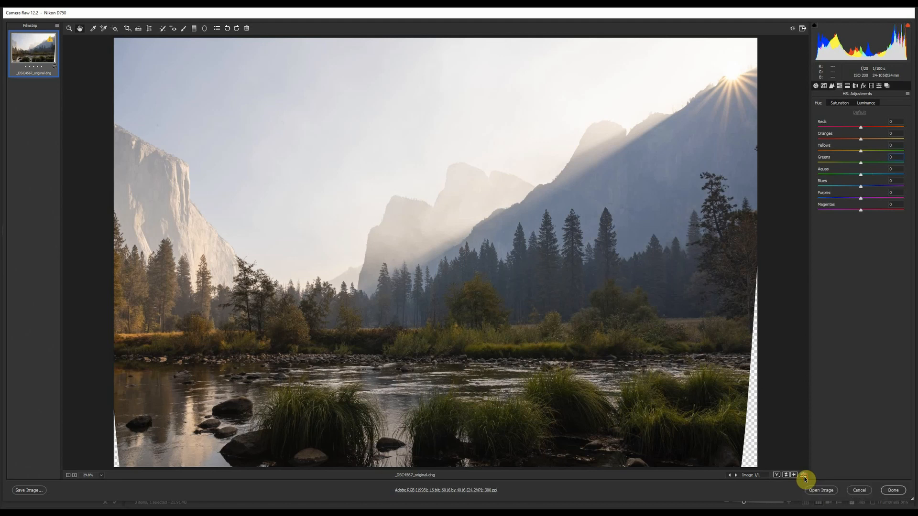
click(804, 478)
Set the HSL saturation to oranges +16, yellows +10, aquas -8 and blues -18, and slightly lower the blues' luminance.
click(842, 107)
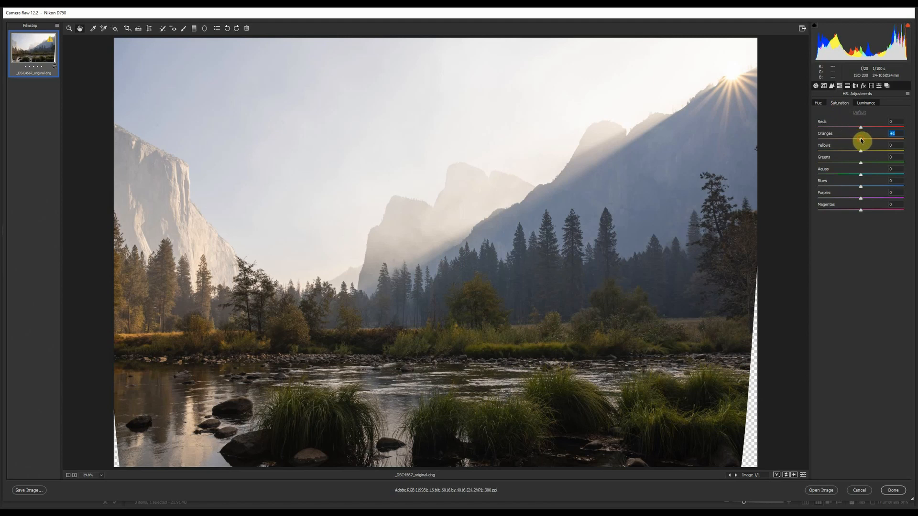
drag(861, 140, 869, 141)
drag(863, 152, 866, 154)
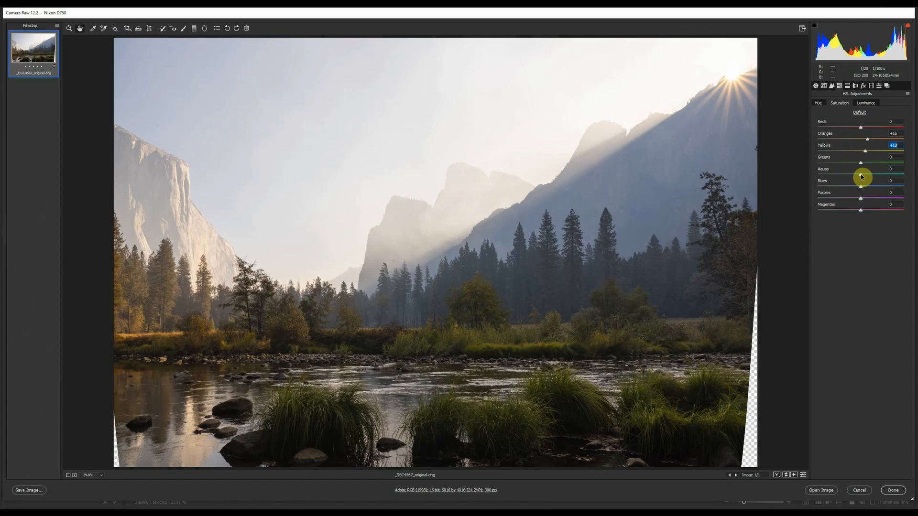
drag(861, 176, 855, 188)
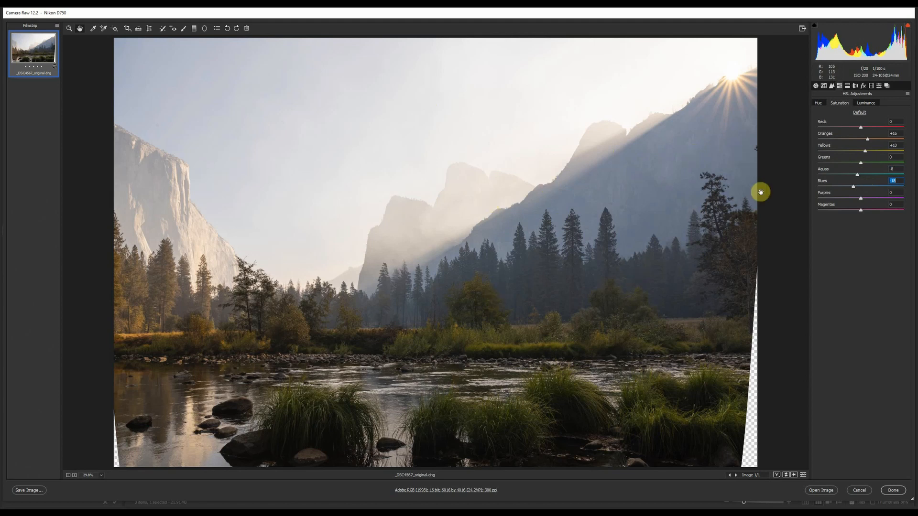
click(804, 476)
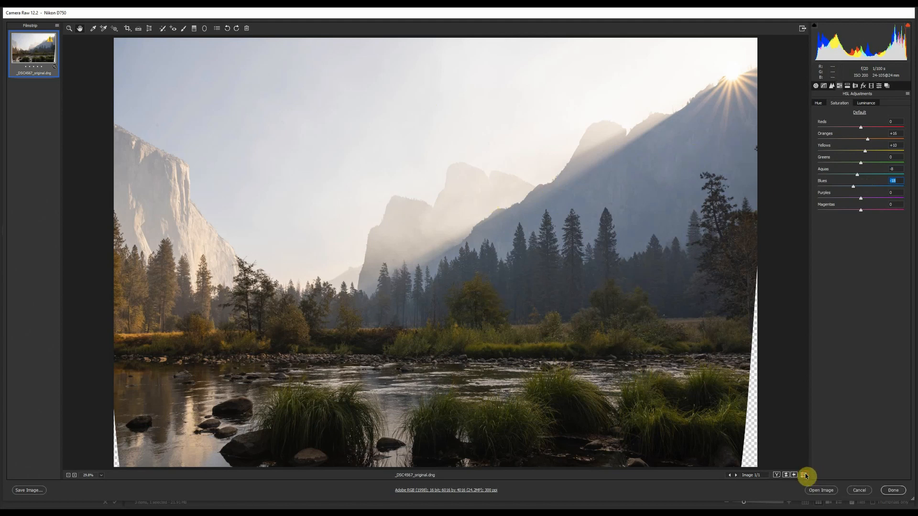
click(804, 476)
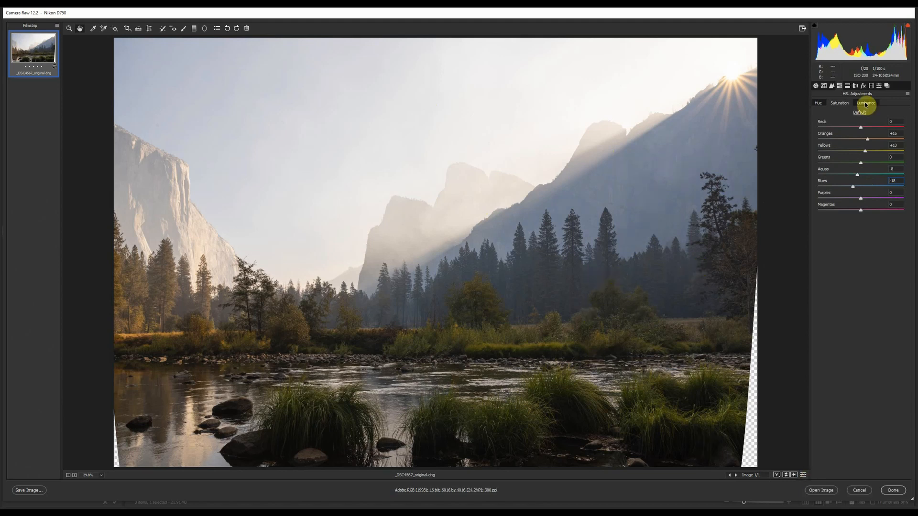
click(865, 103)
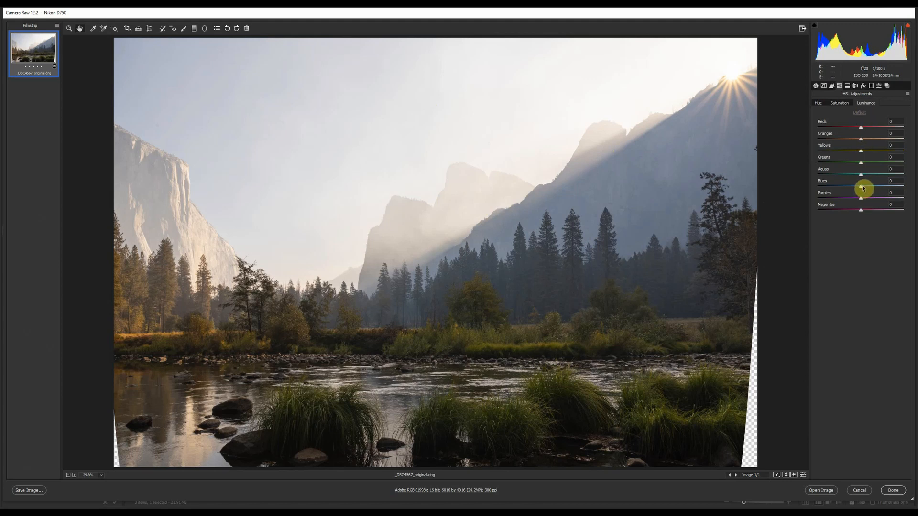
mouse_move(863, 188)
mouse_down()
mouse_move(822, 190)
mouse_move(893, 192)
mouse_move(863, 193)
mouse_up()
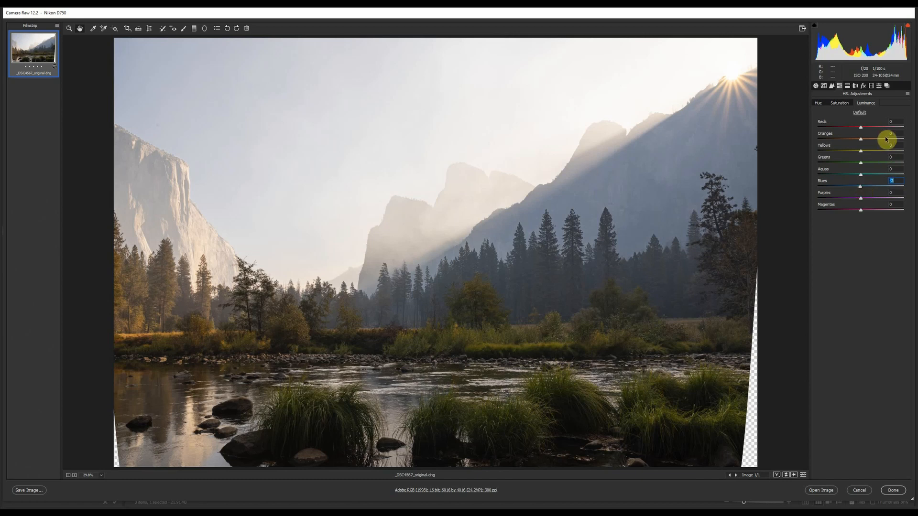
Shape a subtle S-shaped RGB point curve with a highlight point at input 159, output 163 and a slightly lowered shadow point, and compare its effect.
click(823, 87)
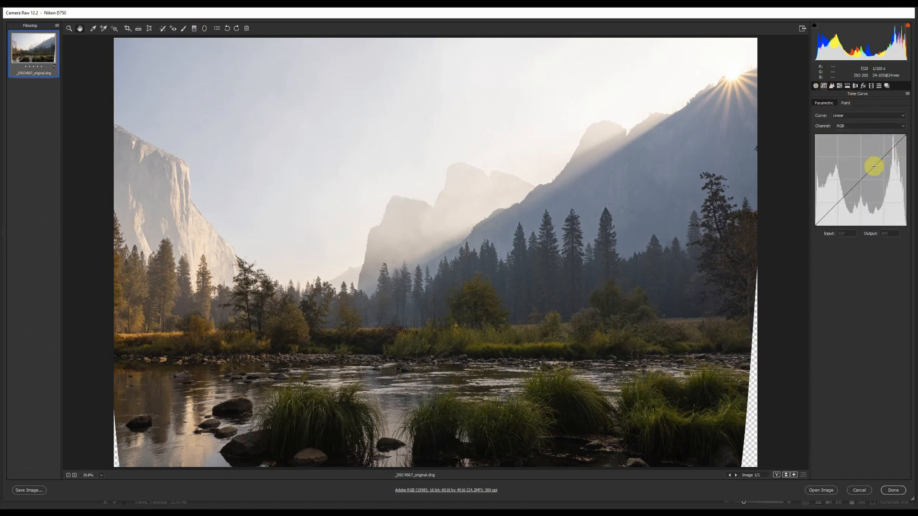
click(873, 166)
drag(873, 166, 873, 166)
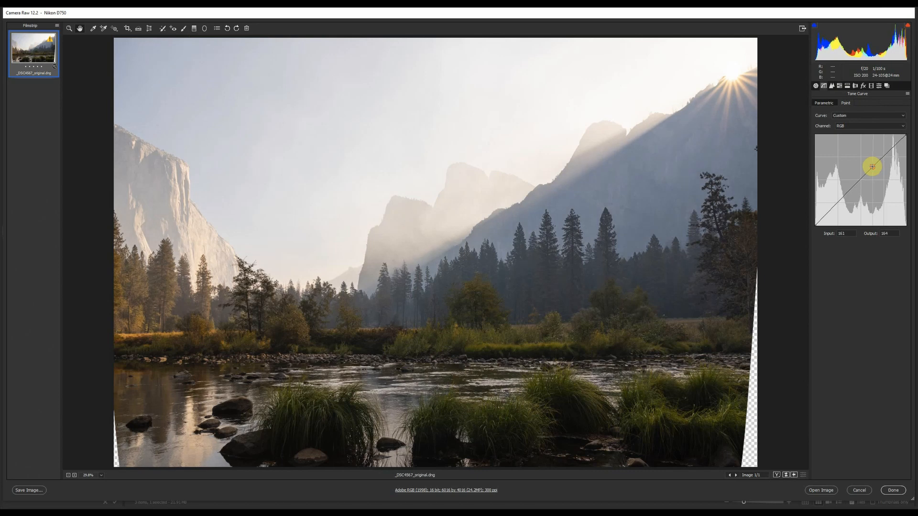
drag(845, 194, 844, 196)
drag(872, 167, 871, 167)
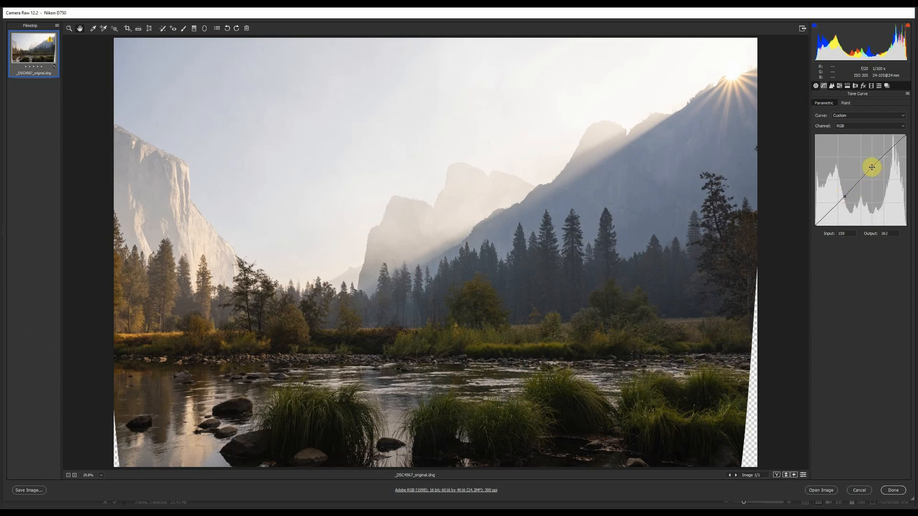
click(804, 476)
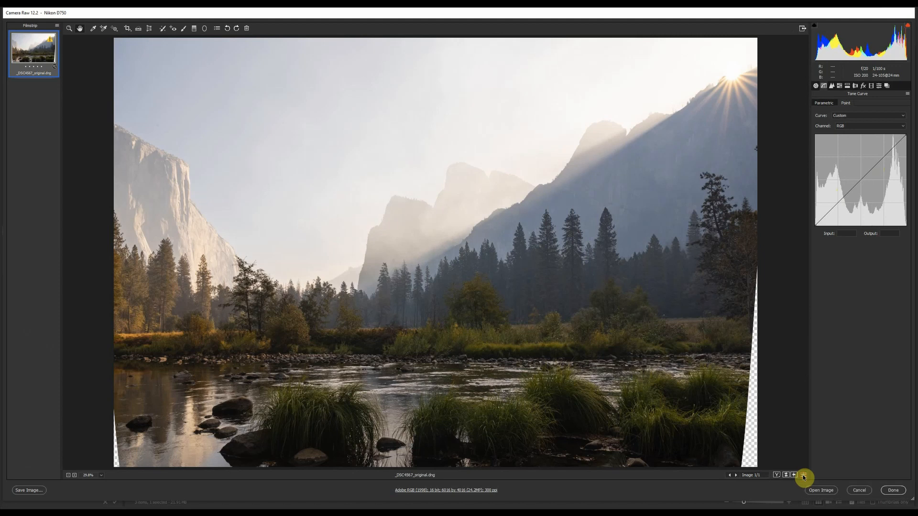
click(803, 476)
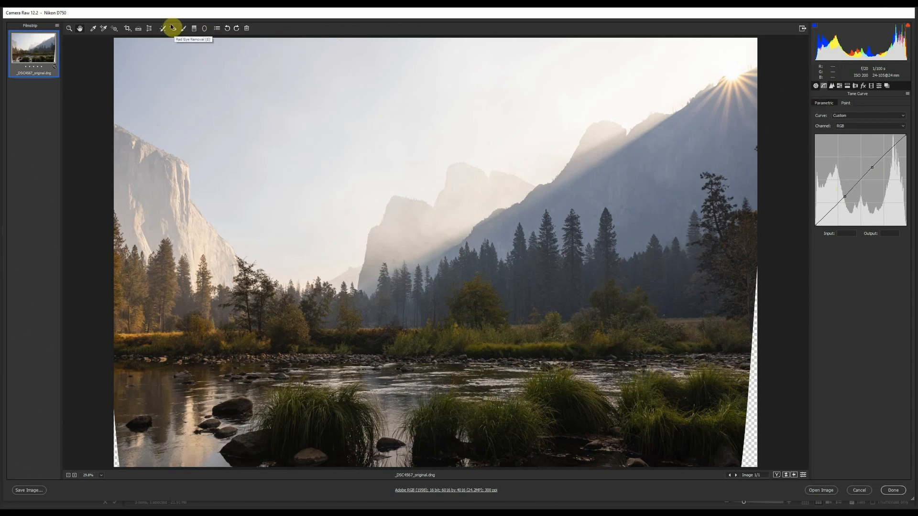
Add a graduated filter over the foreground, fading upward from the river's far shoreline to the treetops.
click(194, 29)
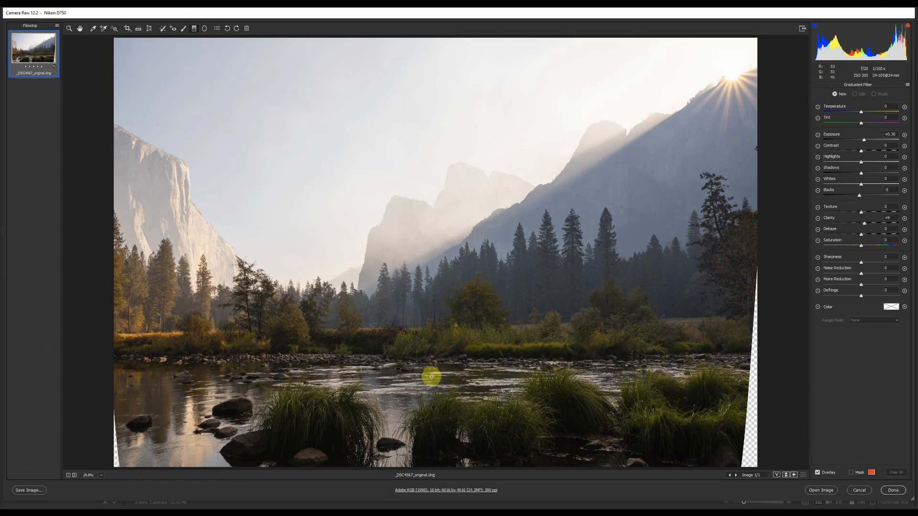
drag(431, 377, 432, 316)
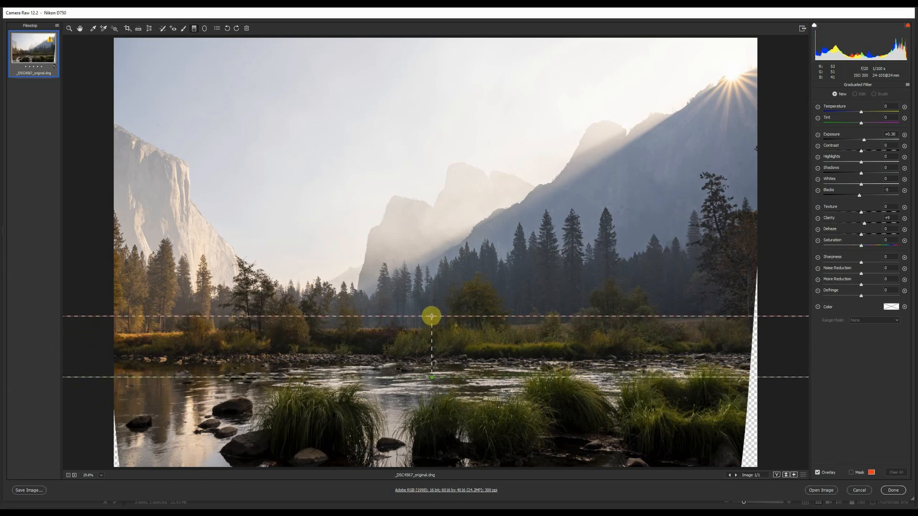
drag(431, 316, 432, 263)
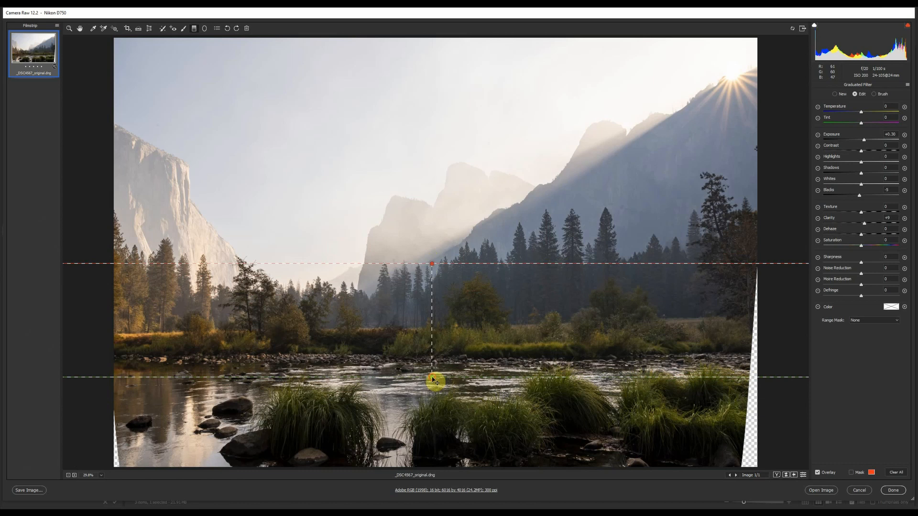
drag(435, 378, 433, 362)
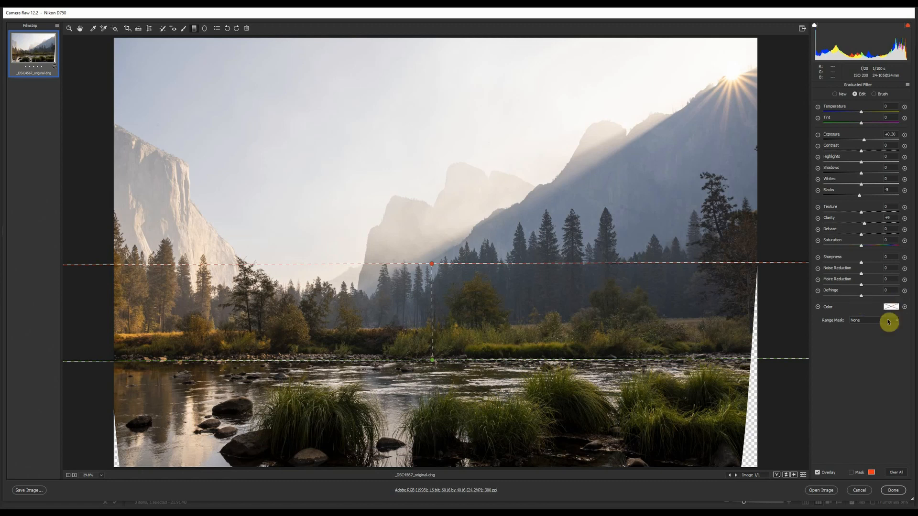
Set the river filter's exposure to +0.50, contrast +12, highlights -18, shadows +10, clarity +4, dehaze -7 and temperature +6.
click(865, 141)
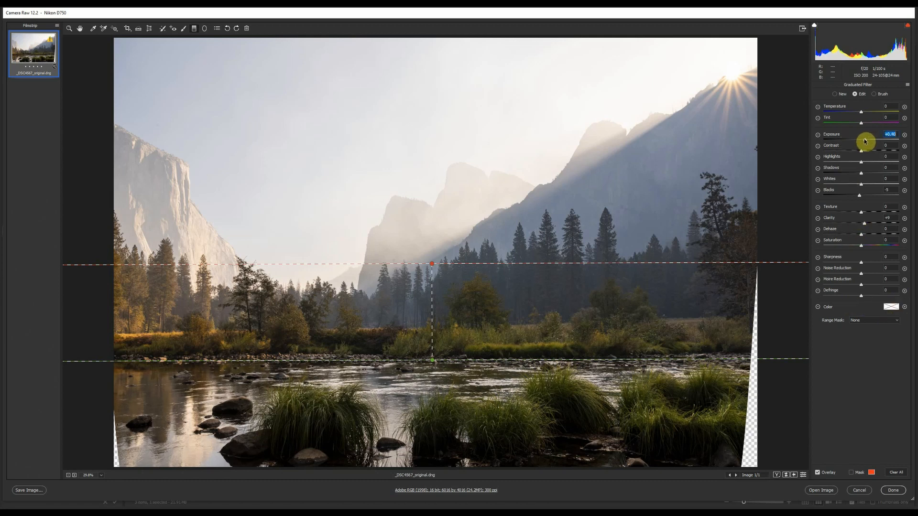
key(Up)
key(Up)
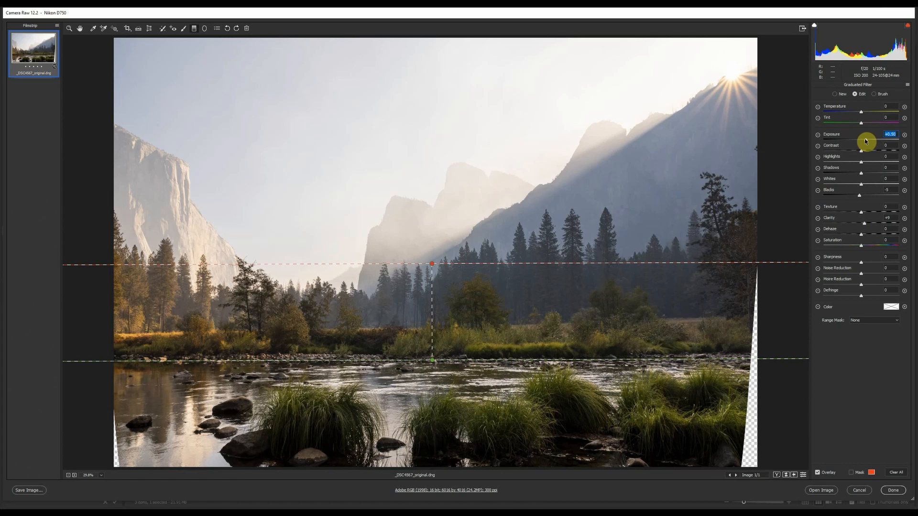
drag(864, 151, 855, 164)
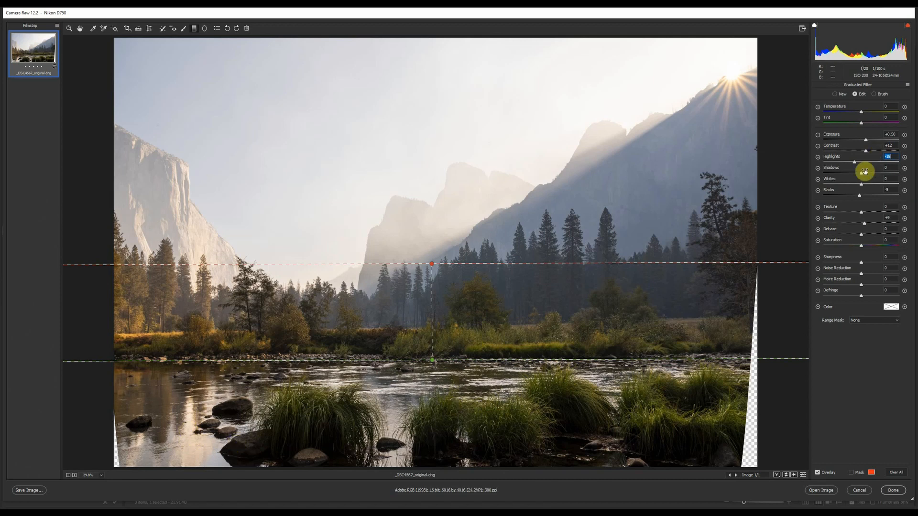
drag(863, 171, 866, 171)
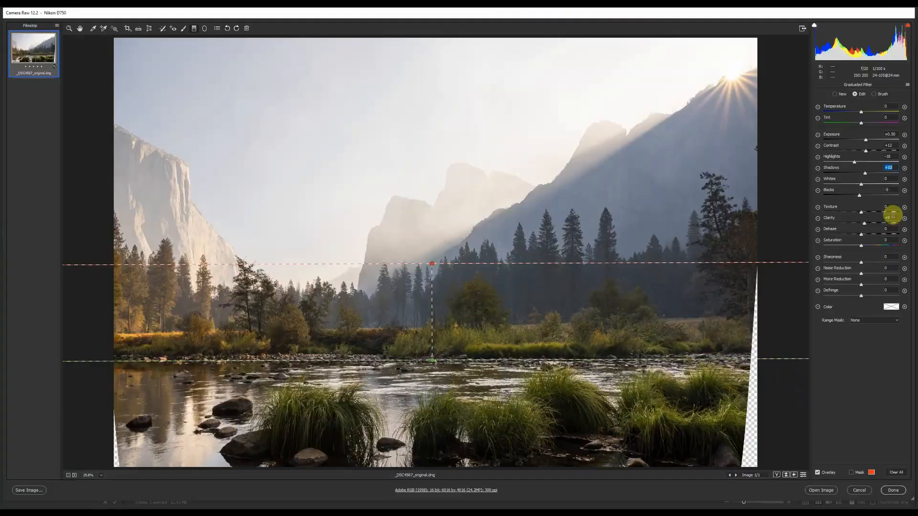
drag(866, 225, 863, 226)
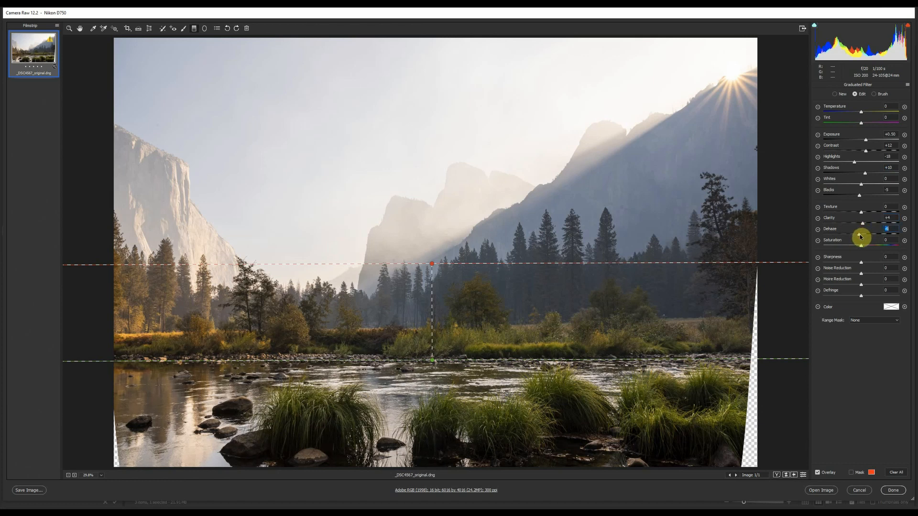
drag(860, 237, 858, 238)
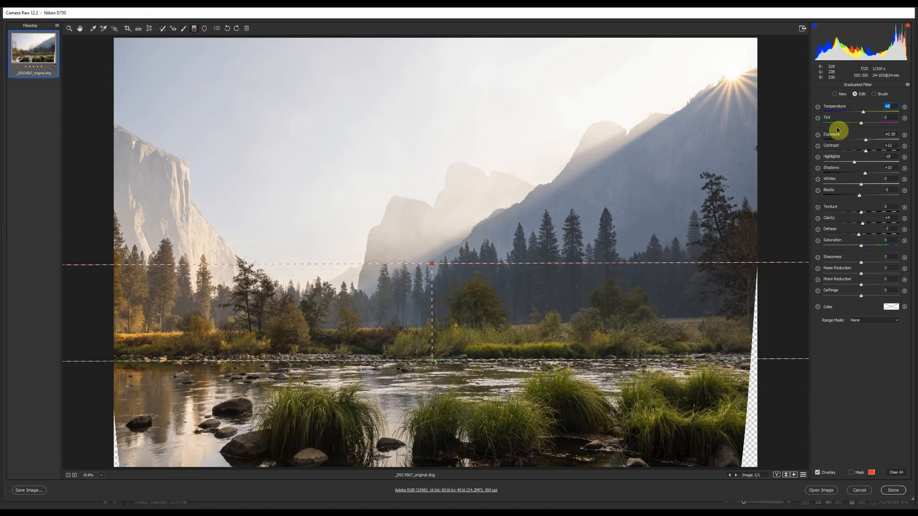
Add a second, slightly tilted graduated filter over the nearest grass and rocks with temperature -5 and exposure +0.75.
click(842, 96)
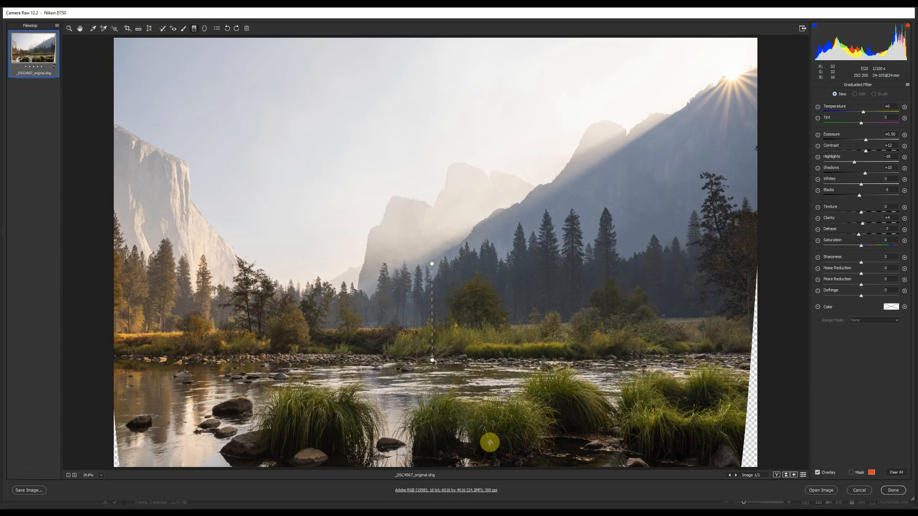
drag(493, 448, 490, 387)
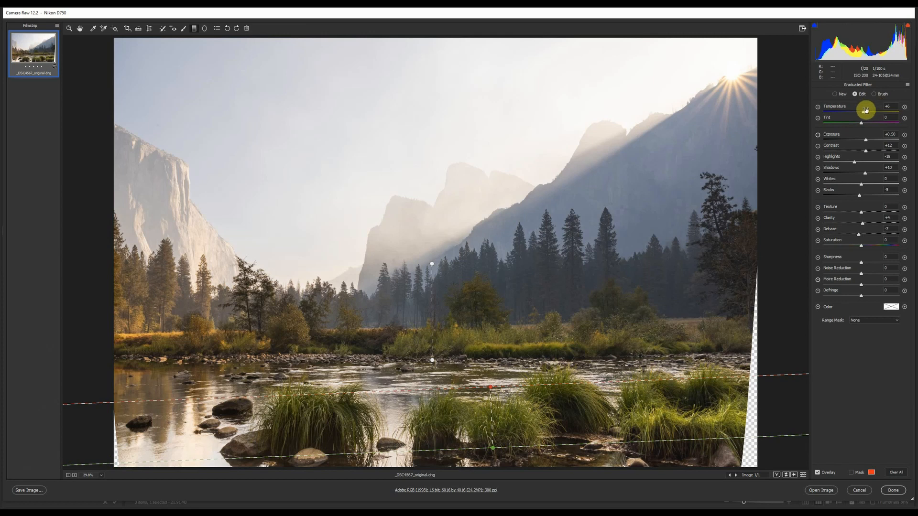
click(865, 112)
drag(865, 112, 861, 115)
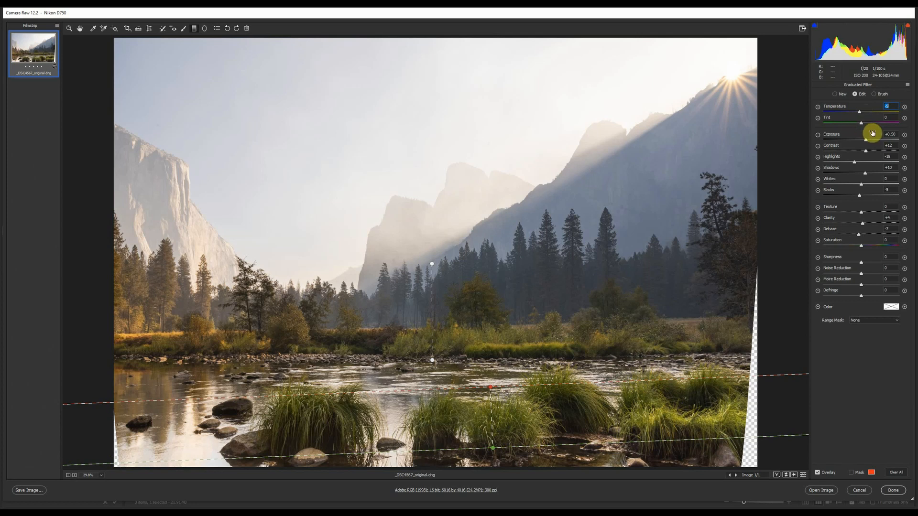
drag(866, 142, 868, 142)
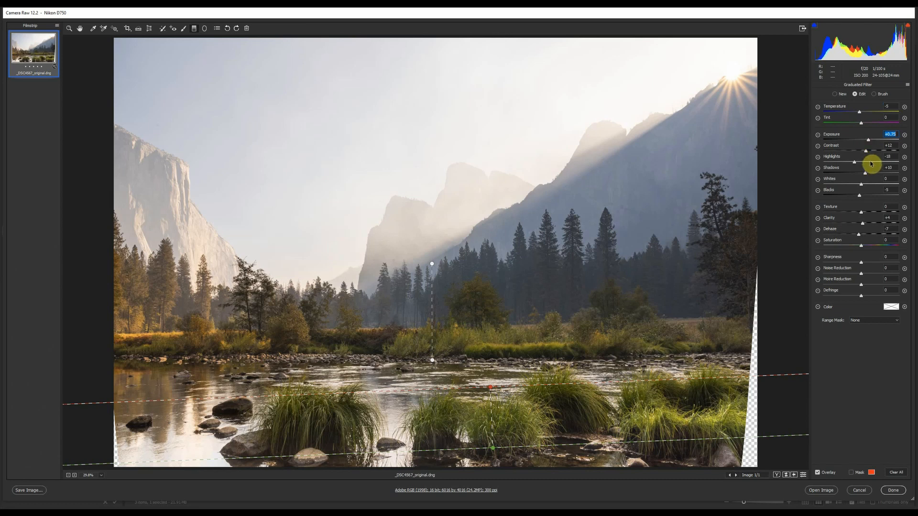
Refine the second graduated filter with highlights at 0, blacks at -7, texture at +11 and dehaze at 0.
click(855, 162)
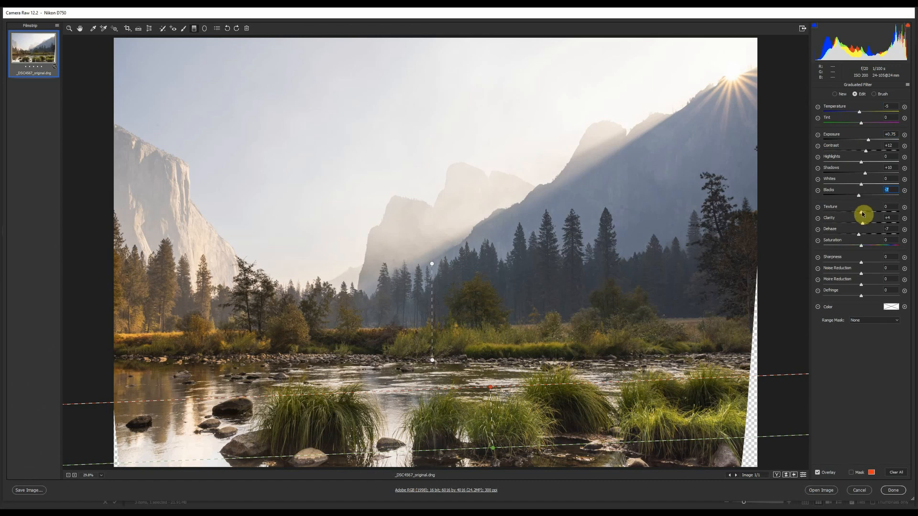
drag(863, 213, 864, 214)
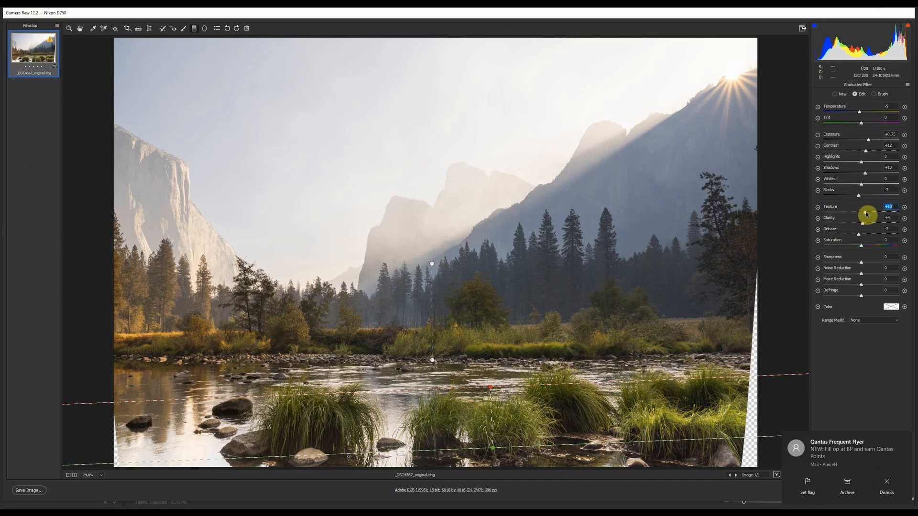
key(Up)
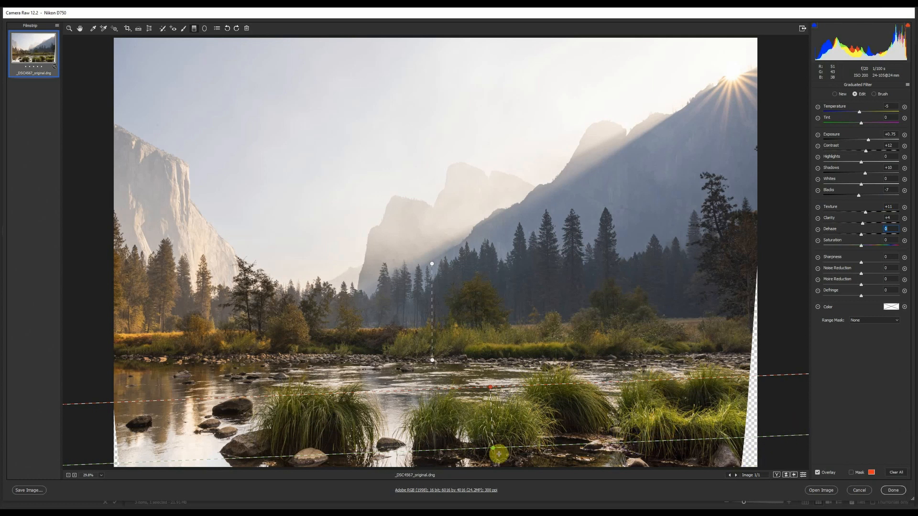
Restrict the second graduated filter to dark tones with a Luminance range mask of 0 / 28.
click(884, 320)
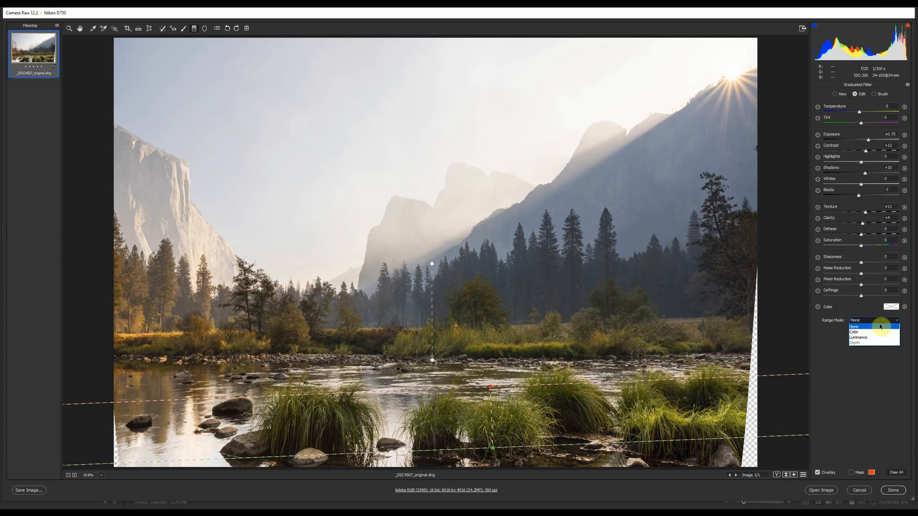
click(870, 339)
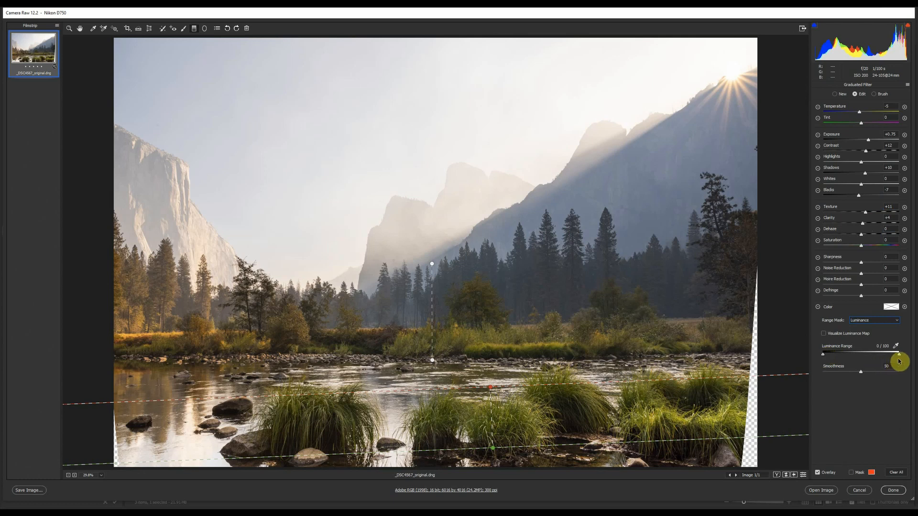
drag(900, 358, 847, 356)
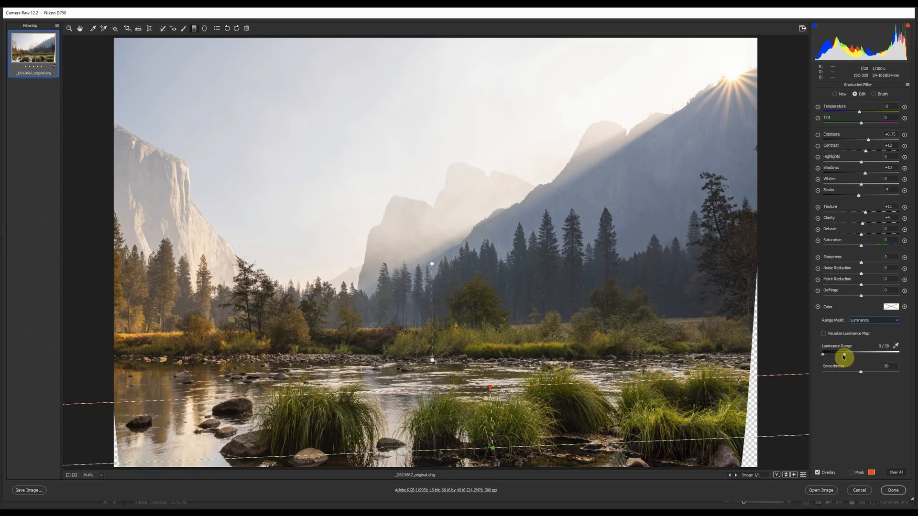
Widen the near-foreground filter's luminance range to 0 / 35 and check its coverage with the mask overlay.
drag(844, 356, 850, 357)
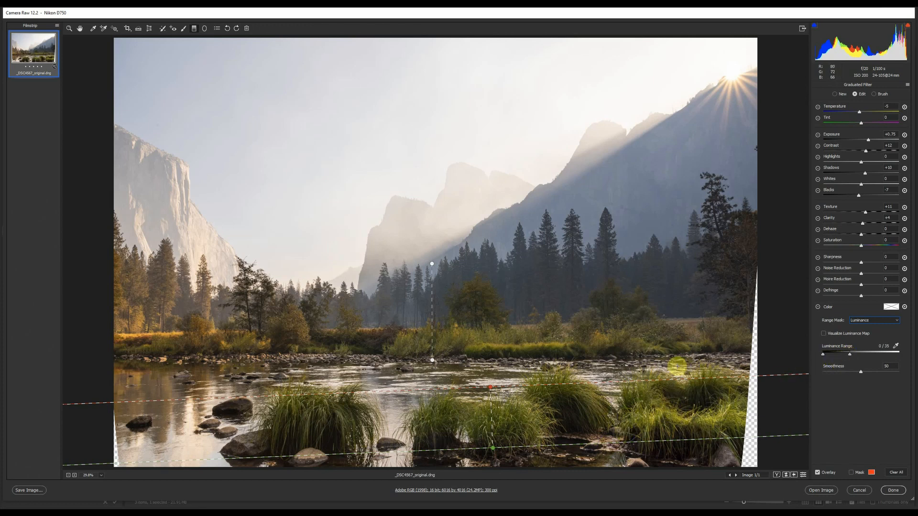
click(852, 473)
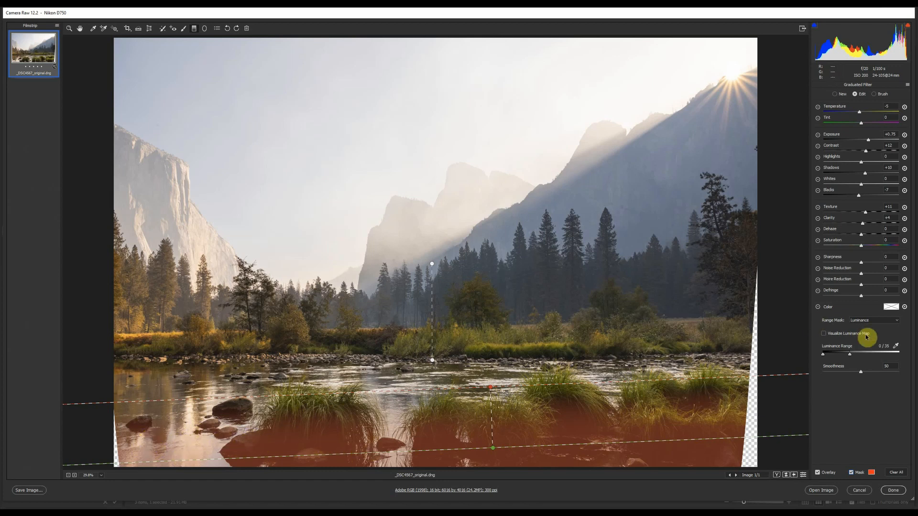
mouse_move(851, 355)
mouse_down()
mouse_move(915, 358)
mouse_move(851, 356)
mouse_up()
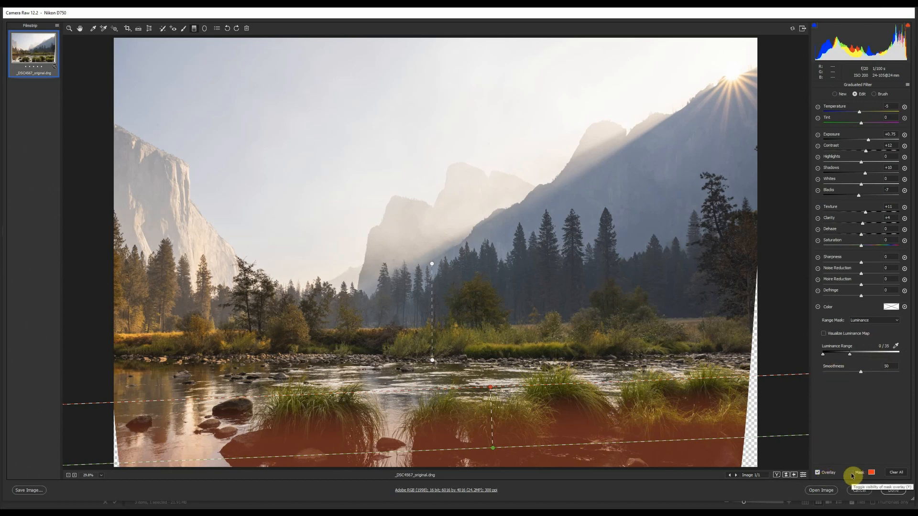
click(852, 474)
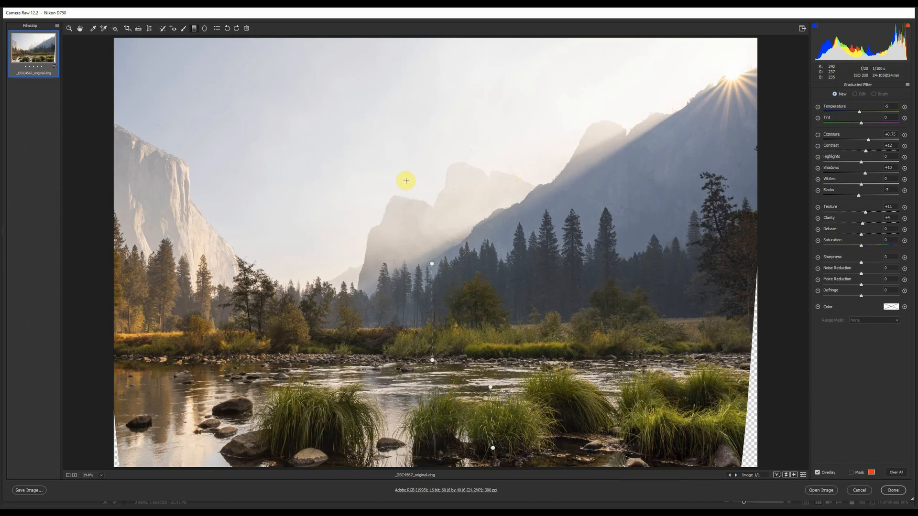
Add a tilted graduated filter fading from the sky down to the treetops, with exposure -0.40 and highlights -10.
drag(406, 181, 414, 277)
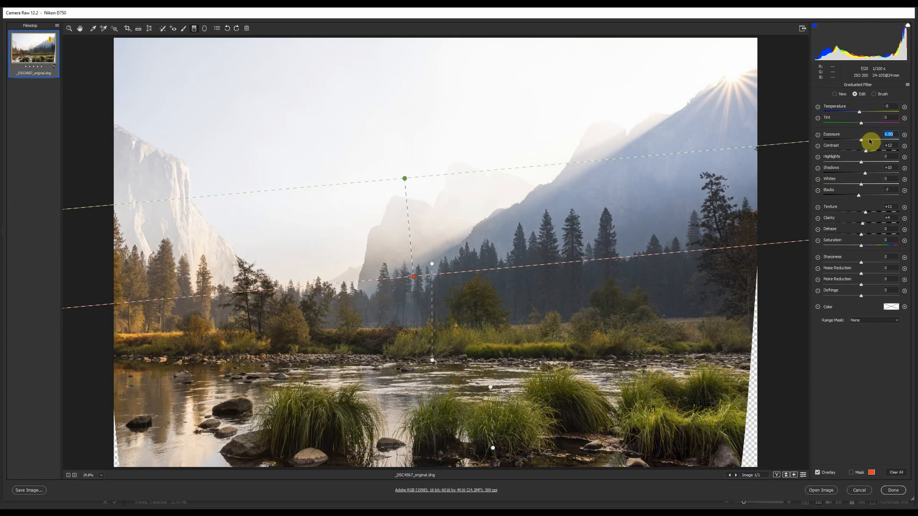
drag(870, 141, 858, 140)
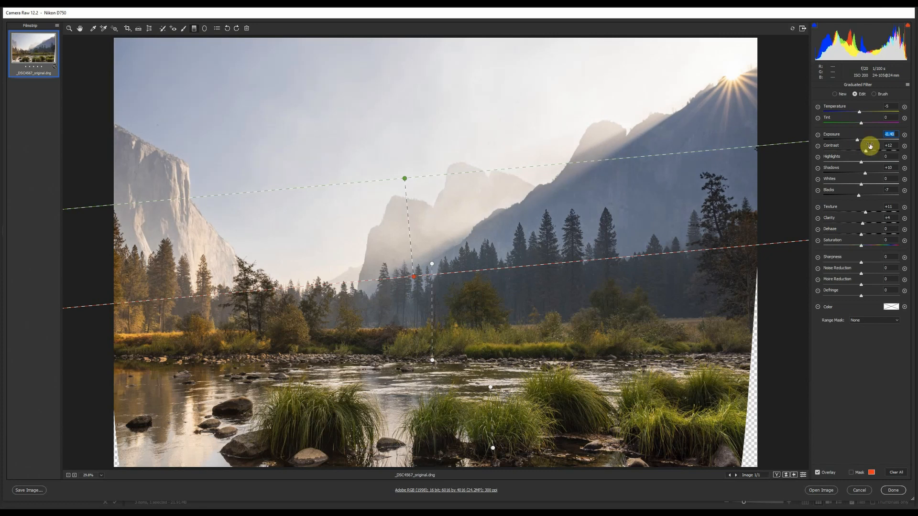
key(Down)
key(Down)
key(Down)
key(Down)
key(Down)
key(Down)
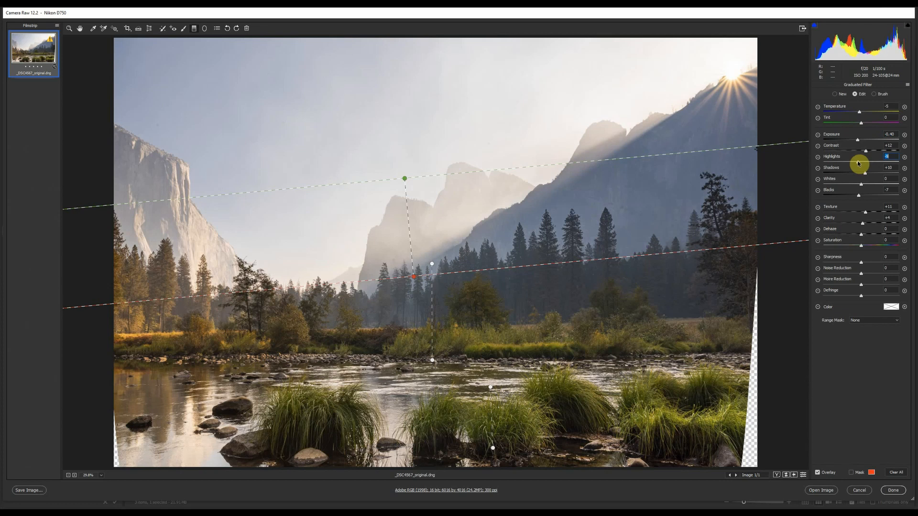
key(Down)
Set the sky-to-treetops filter's shadows to +27, blacks to 0 and temperature to +5, with a slightly greener tint.
key(Up)
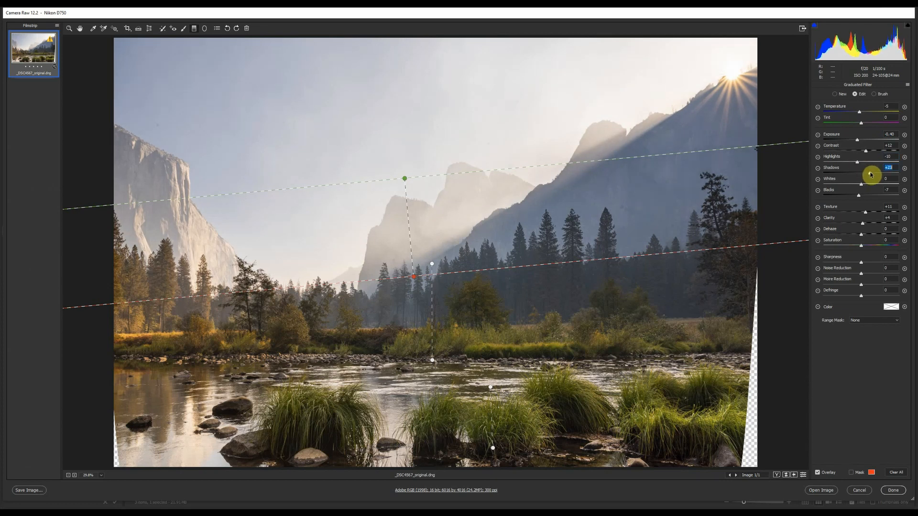
key(Up)
key(Up)
key(Up)
key(Up)
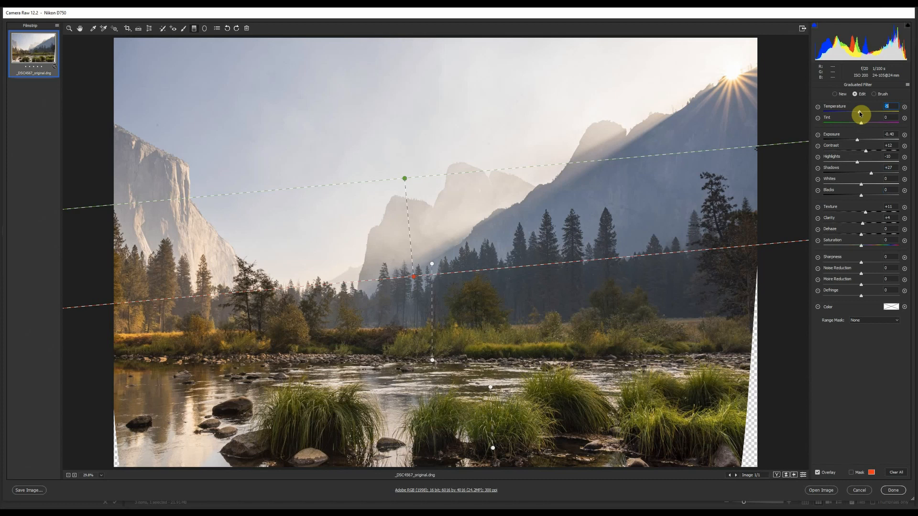
drag(860, 114, 864, 114)
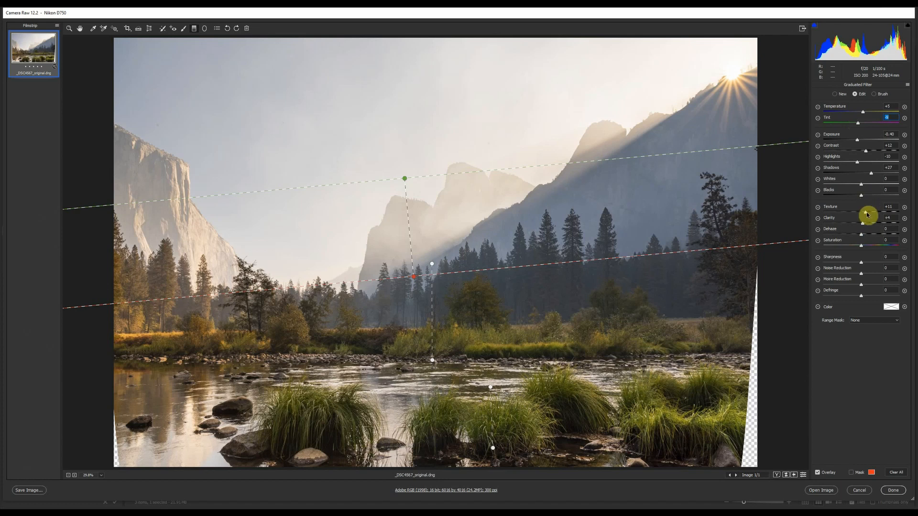
Set the sky-to-treetops filter's clarity to +16, texture to 0 and dehaze to +4, and compare the image without the graduated filters.
drag(864, 224, 870, 225)
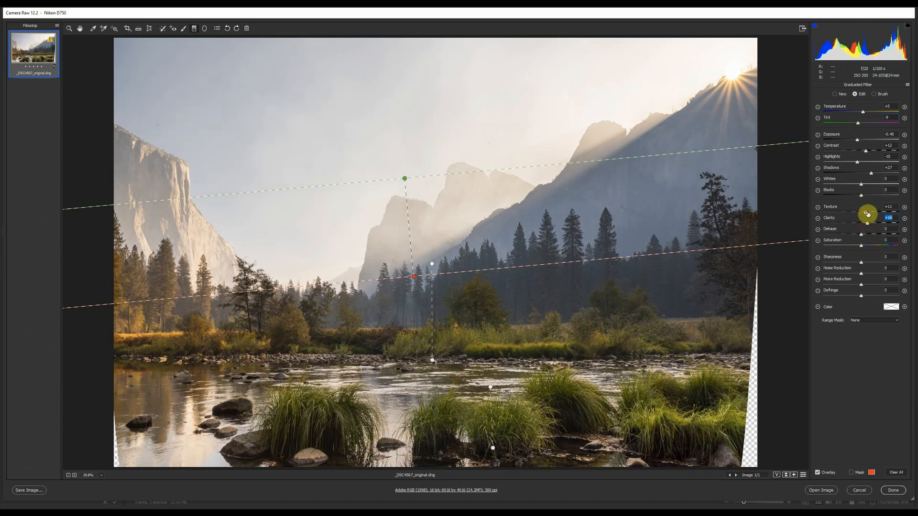
click(866, 212)
double_click(865, 212)
drag(861, 237, 864, 236)
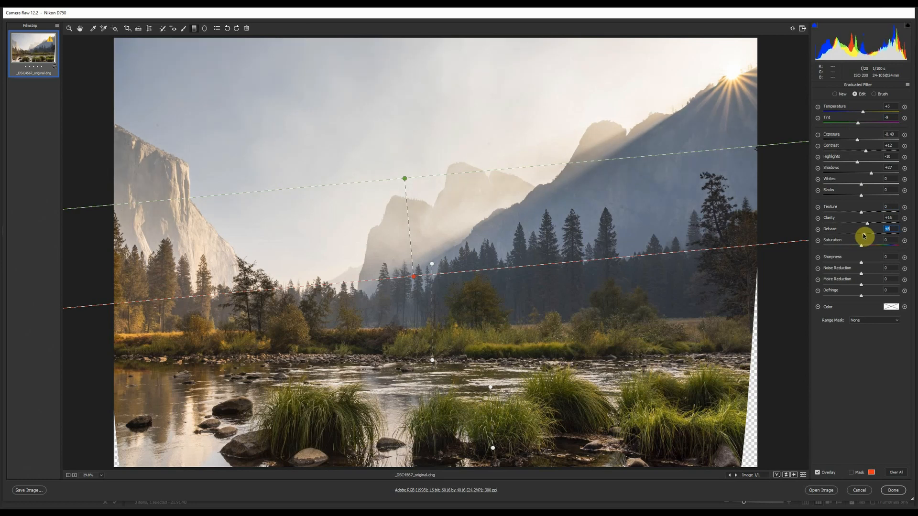
drag(863, 236, 863, 236)
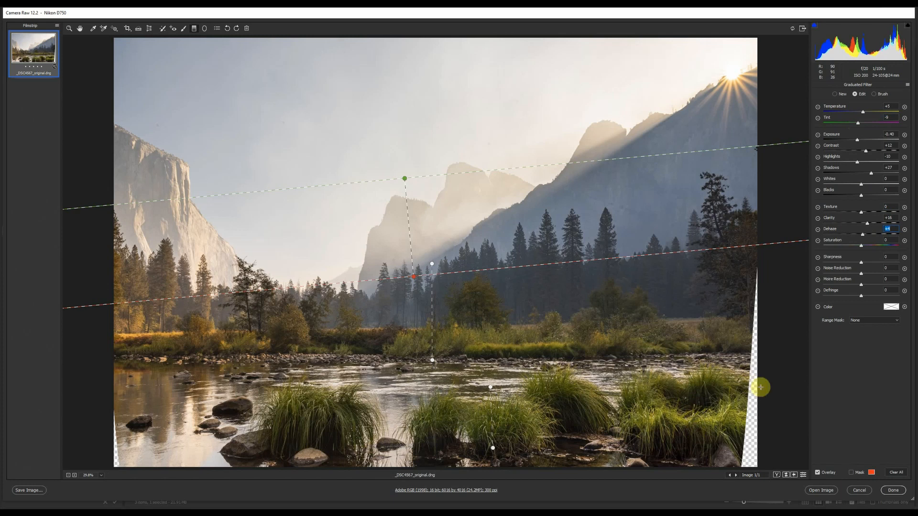
click(803, 476)
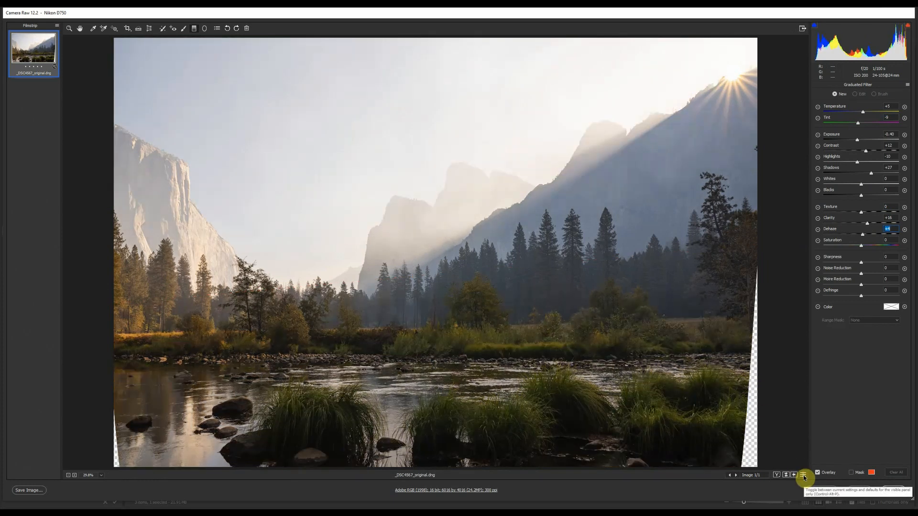
click(803, 476)
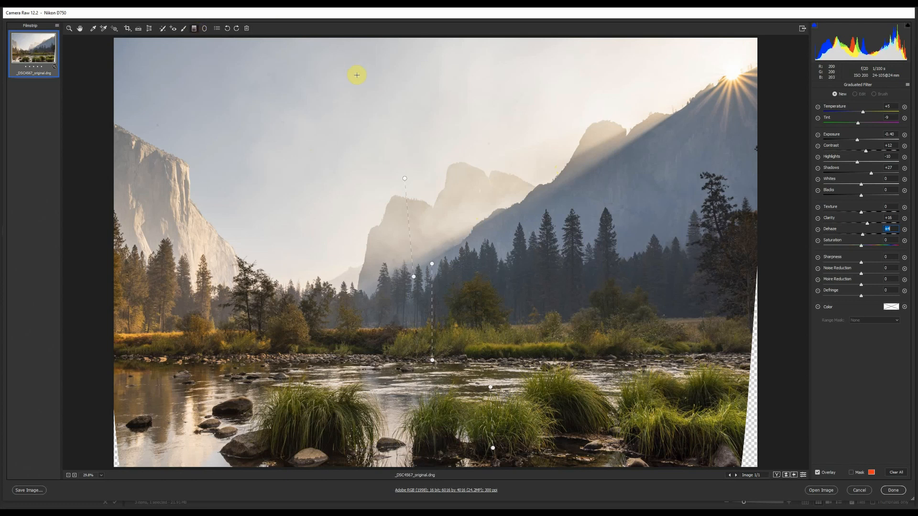
Add a tilted graduated filter across the upper sky and reset all its adjustments to 0.
drag(356, 82, 371, 168)
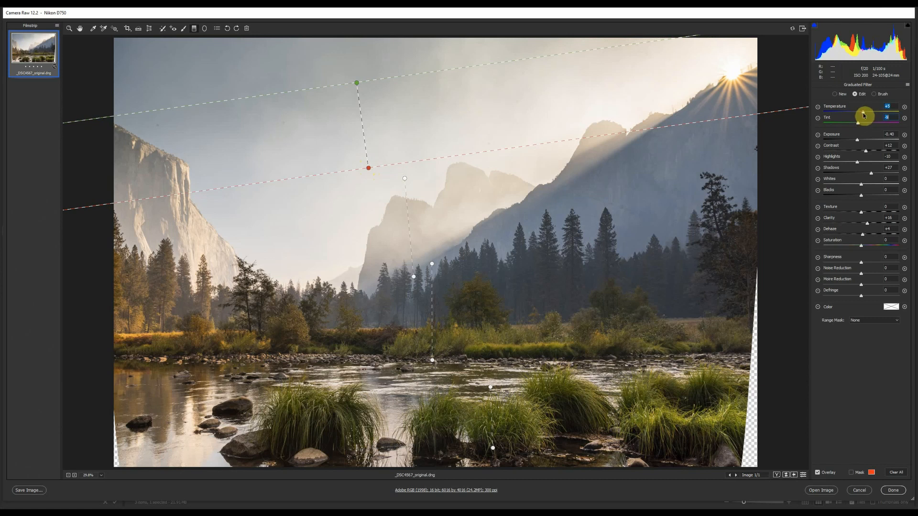
double_click(863, 115)
double_click(860, 123)
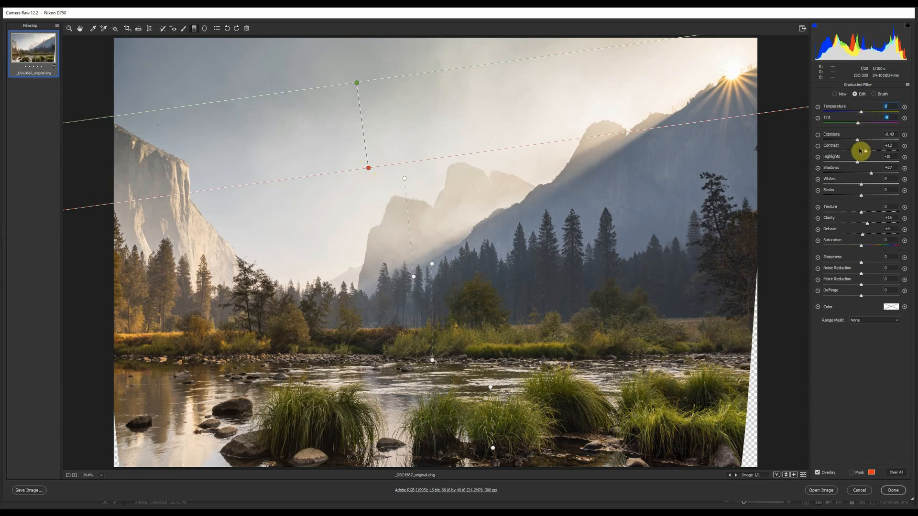
double_click(857, 140)
double_click(865, 151)
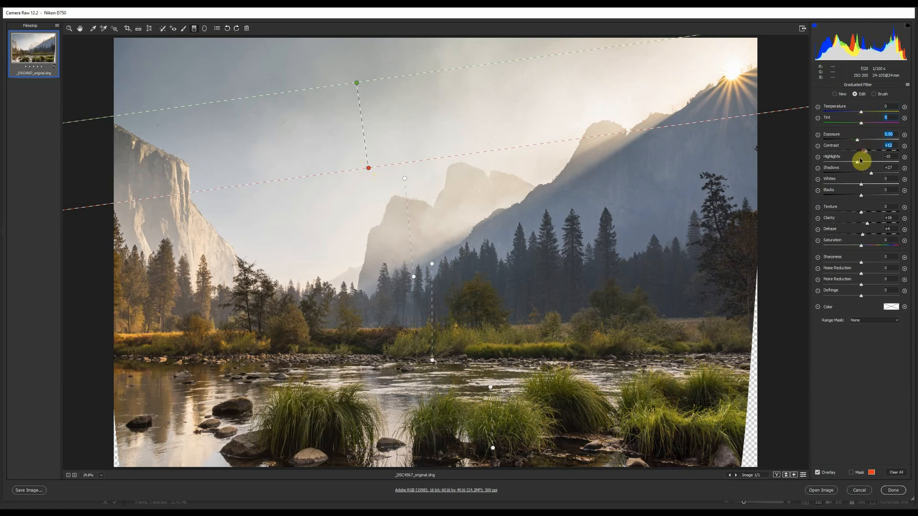
click(858, 161)
double_click(873, 173)
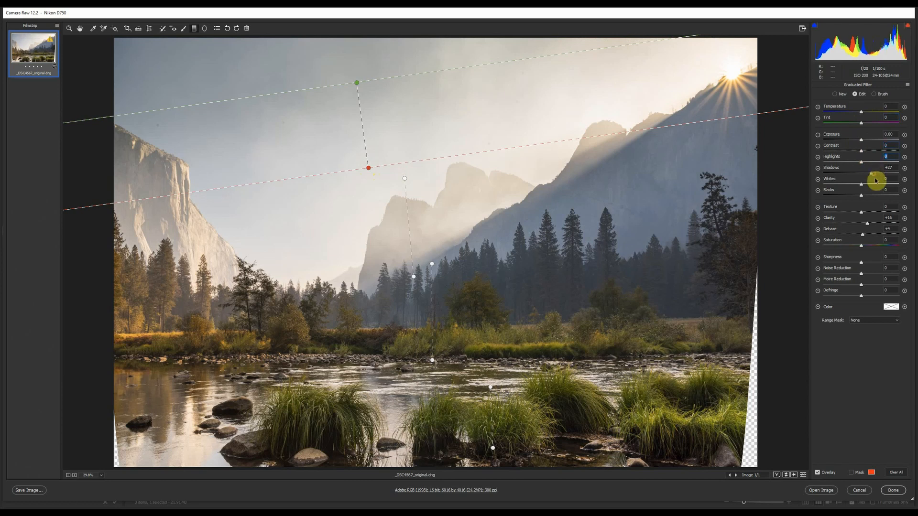
double_click(866, 224)
double_click(863, 235)
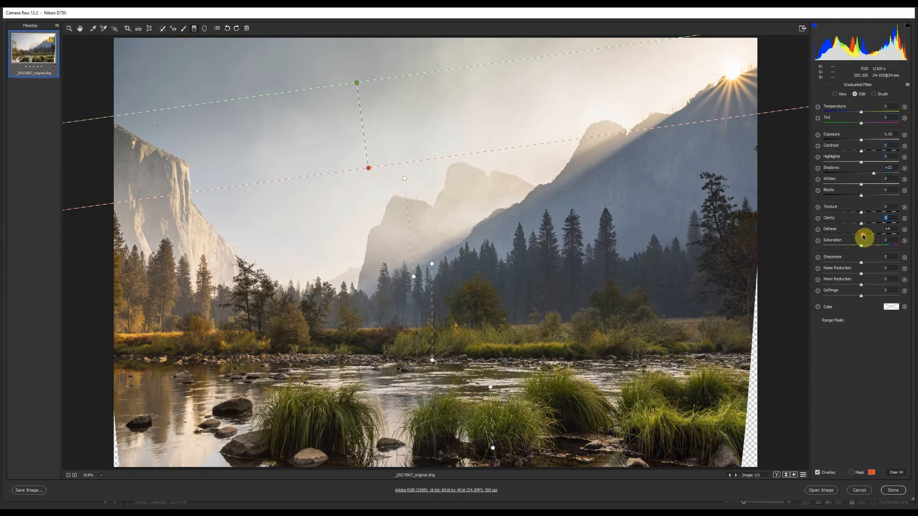
double_click(874, 173)
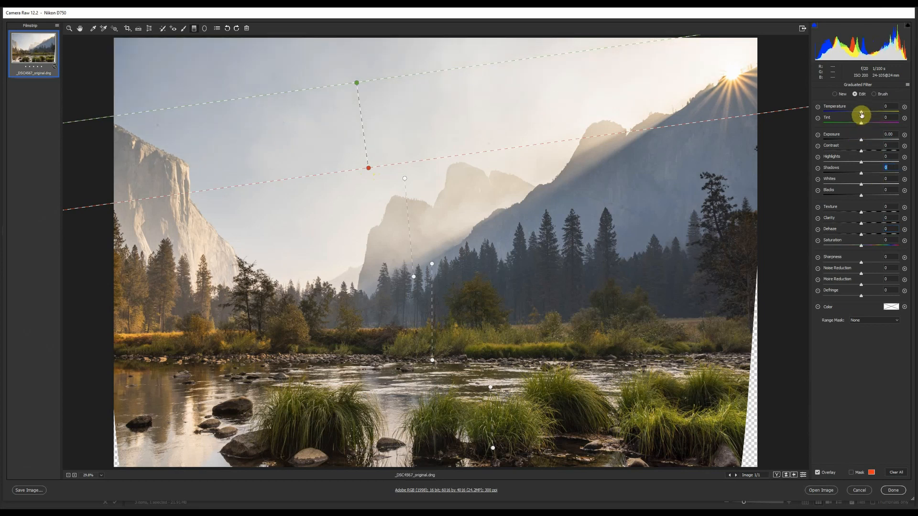
Cool the upper-sky filter with temperature -30, a slightly greener tint and exposure -0.15.
click(859, 112)
drag(859, 114, 853, 114)
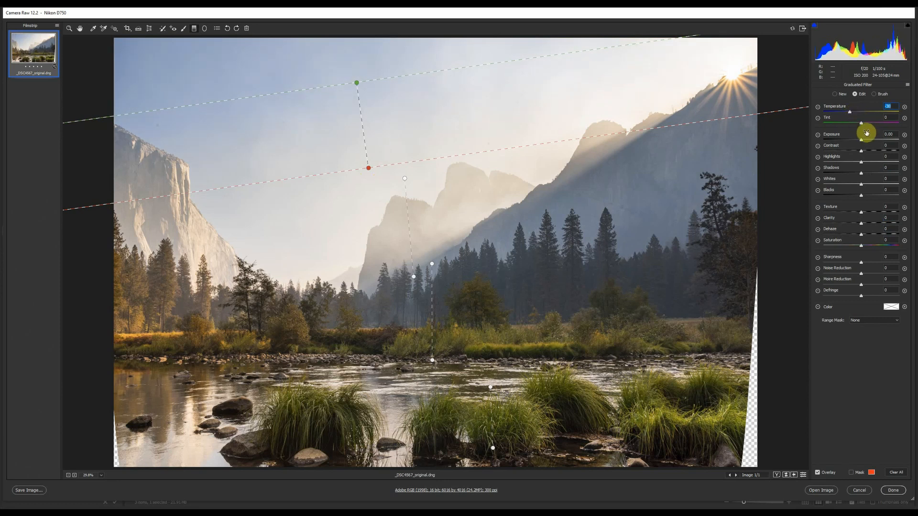
click(860, 124)
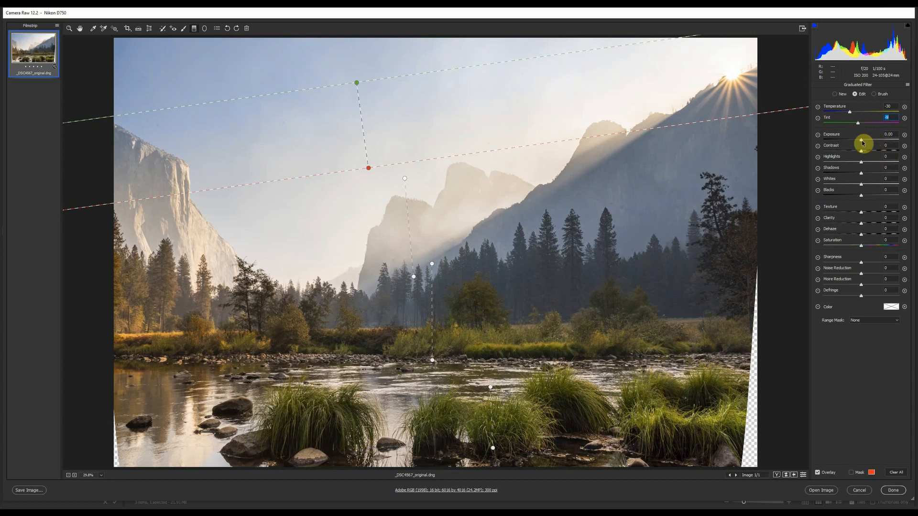
drag(862, 142, 860, 142)
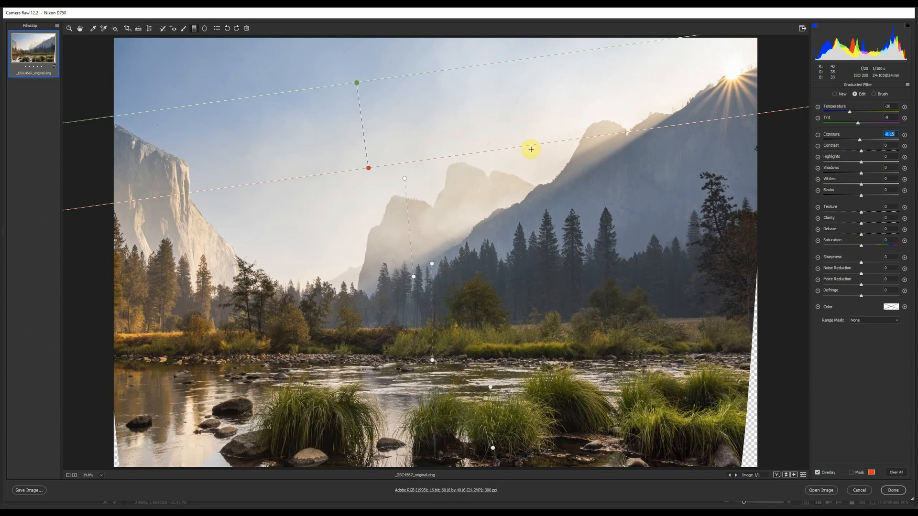
Add a large radial filter over the shaded mountain and forest, tilted along the slope and shifted toward the sun side.
click(206, 29)
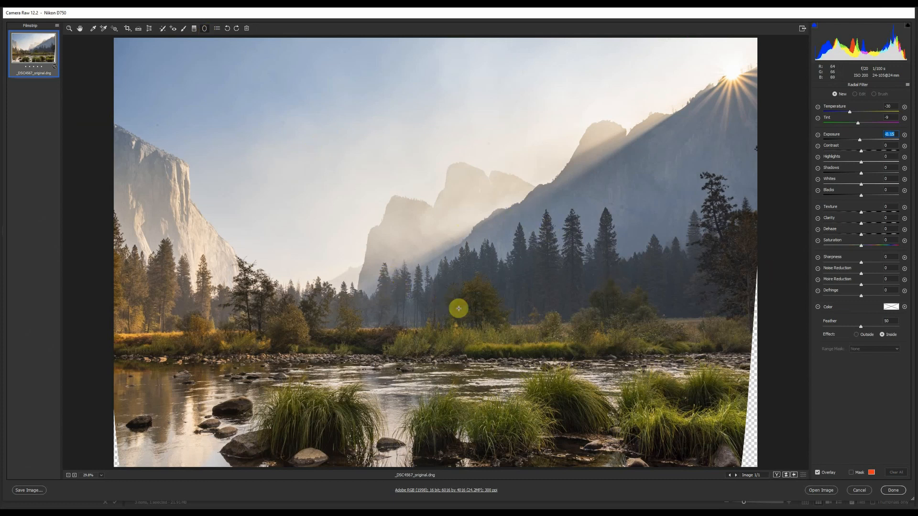
drag(592, 251, 737, 322)
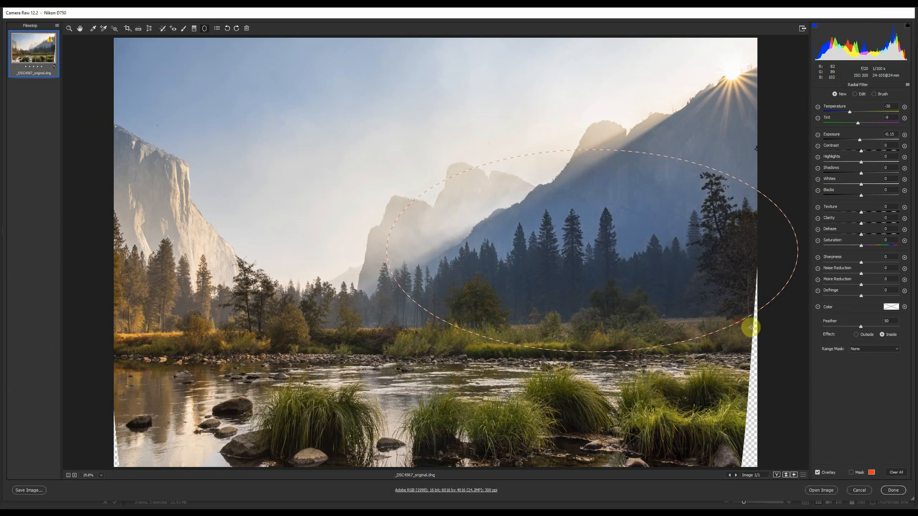
drag(785, 257, 787, 121)
drag(700, 206, 747, 201)
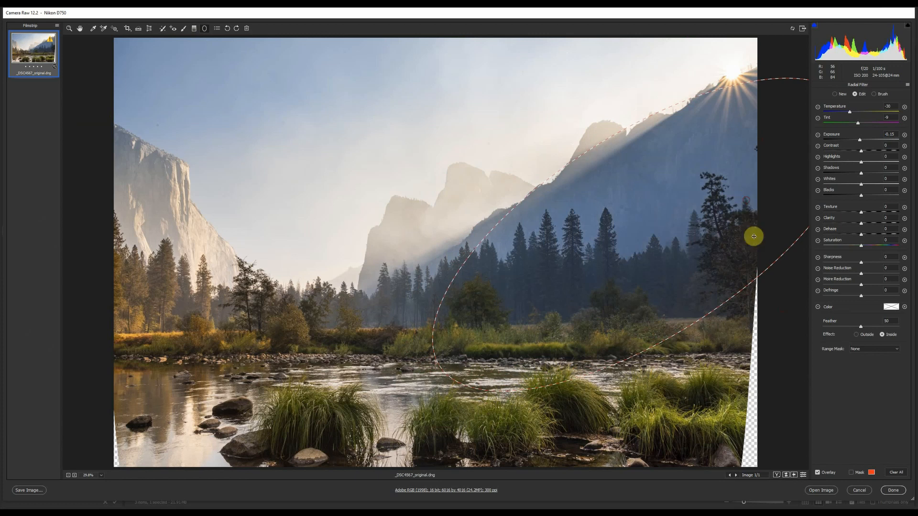
Set the radial filter's temperature to +10, tint to 0, exposure to +0.10 and contrast to -12.
double_click(850, 113)
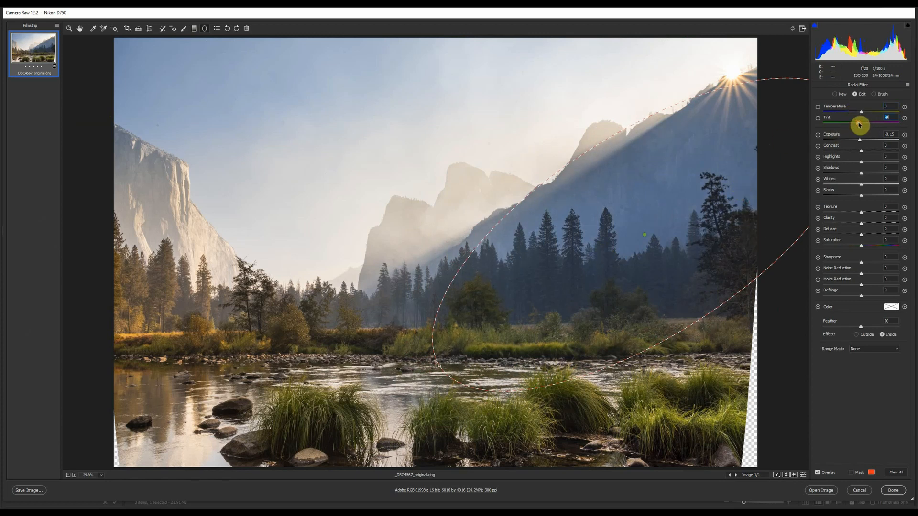
double_click(860, 125)
drag(859, 141, 863, 141)
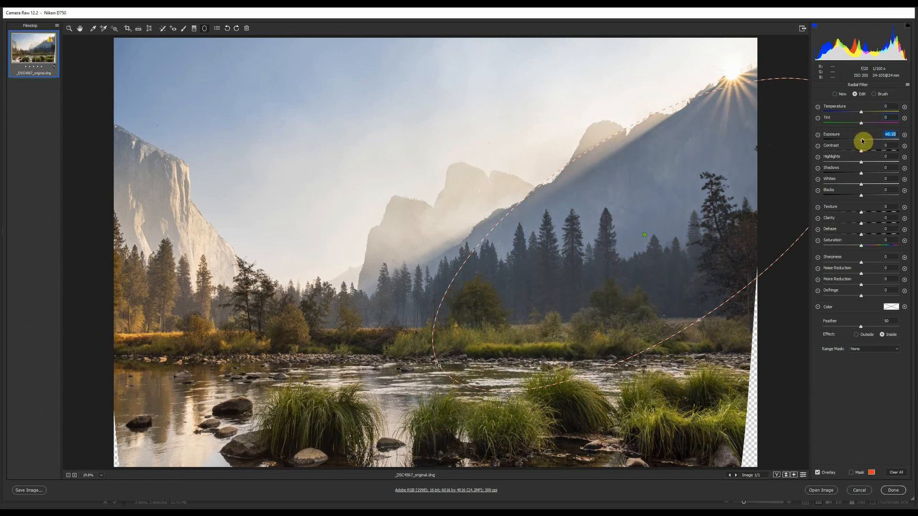
drag(863, 114, 863, 113)
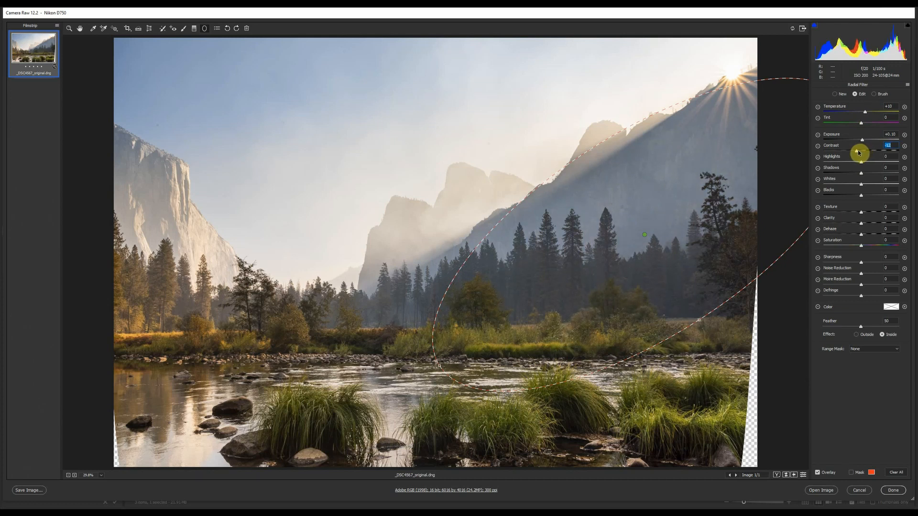
Soften the radial filter's area with highlights -7, shadows -2 and dehaze -10.
drag(861, 174, 859, 163)
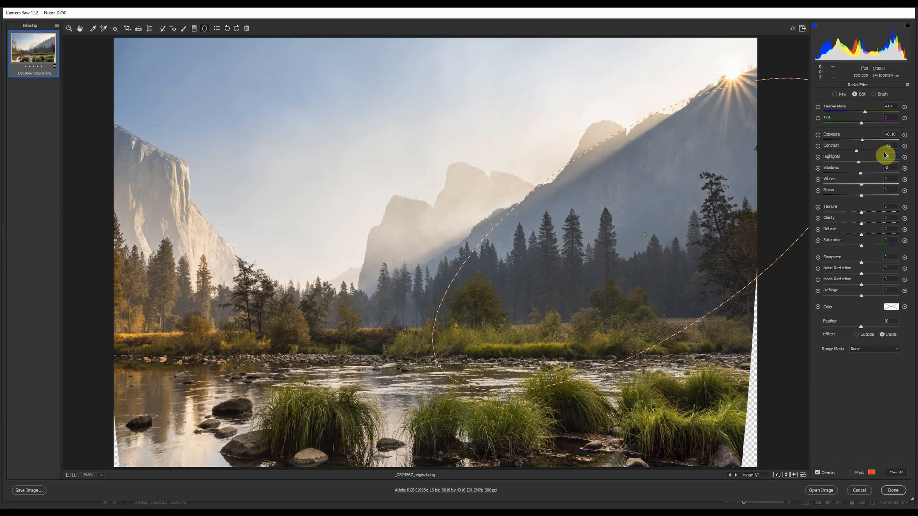
click(859, 235)
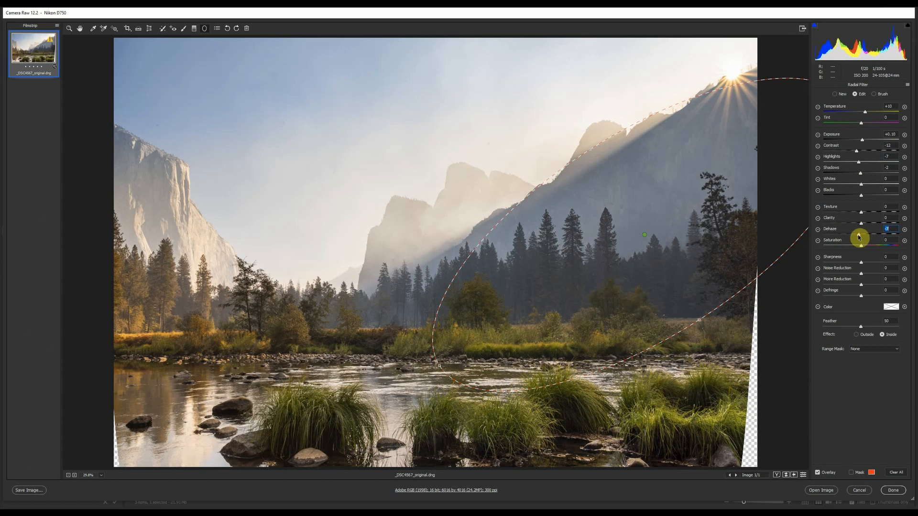
drag(858, 237, 857, 237)
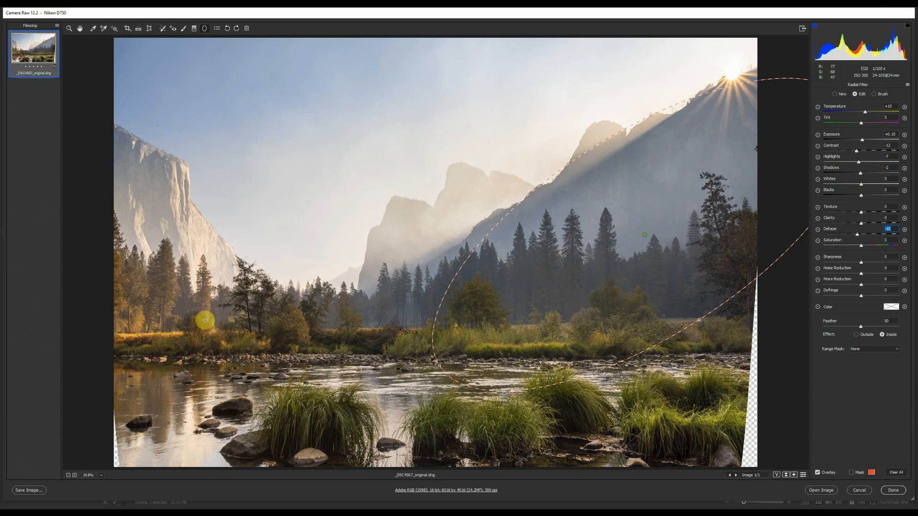
Brush the radial filter's effect onto the tree line along the far riverbank and the forest edge with a size 12 brush.
click(874, 94)
click(856, 109)
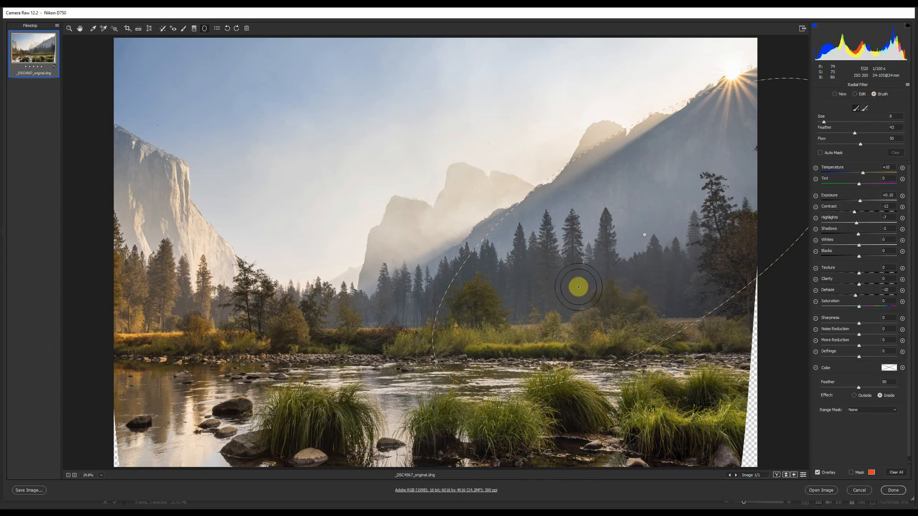
key(bracketright)
key(bracketright)
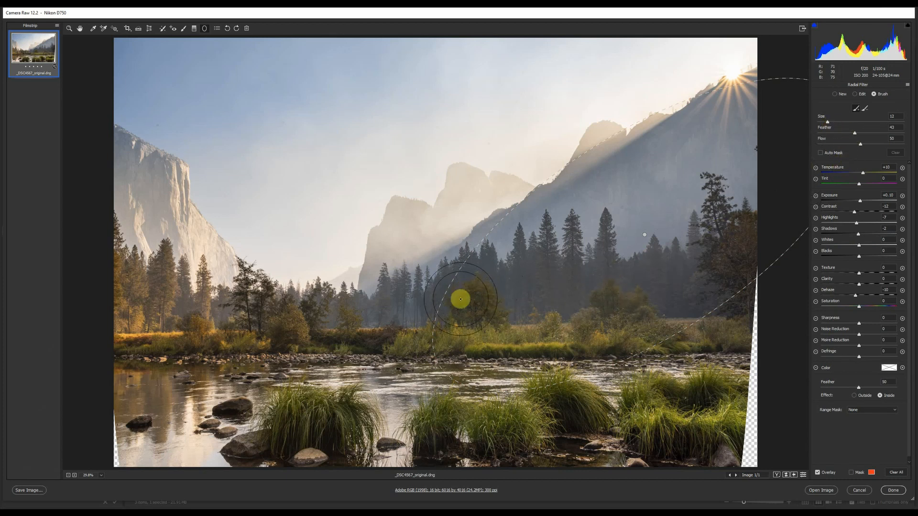
click(445, 302)
mouse_move(371, 312)
mouse_down()
mouse_move(197, 317)
mouse_move(148, 306)
mouse_move(120, 288)
mouse_move(111, 266)
mouse_move(168, 324)
mouse_move(121, 328)
mouse_up()
drag(283, 324, 392, 320)
mouse_move(686, 325)
mouse_down()
mouse_move(741, 322)
mouse_move(772, 254)
mouse_up()
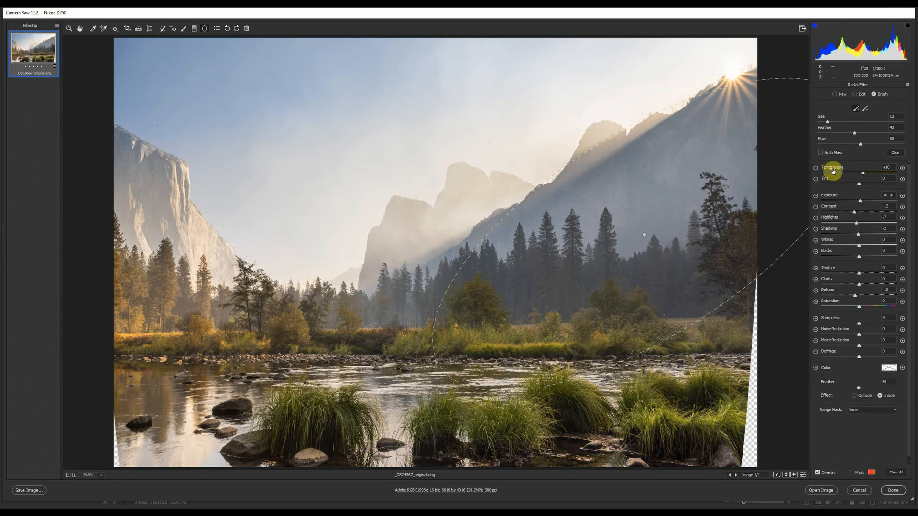
Compare the photo with and without the local radial filter adjustments.
click(804, 475)
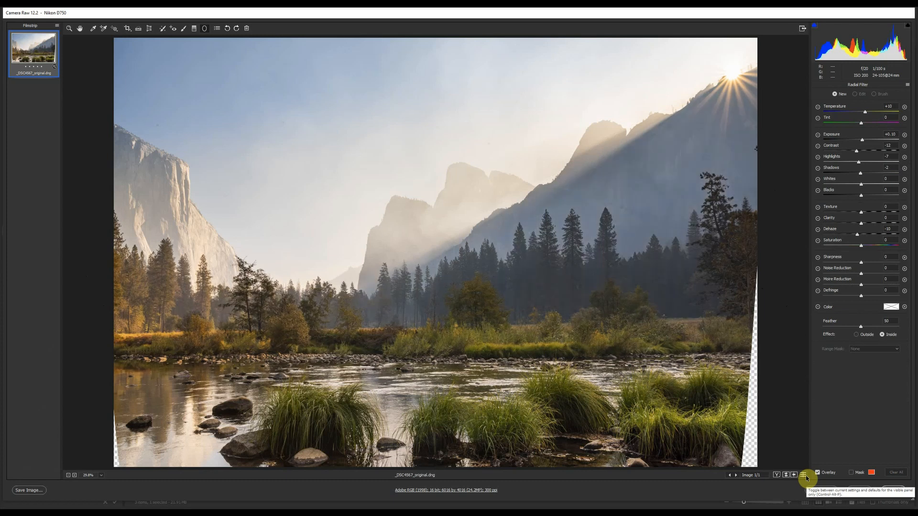
click(804, 476)
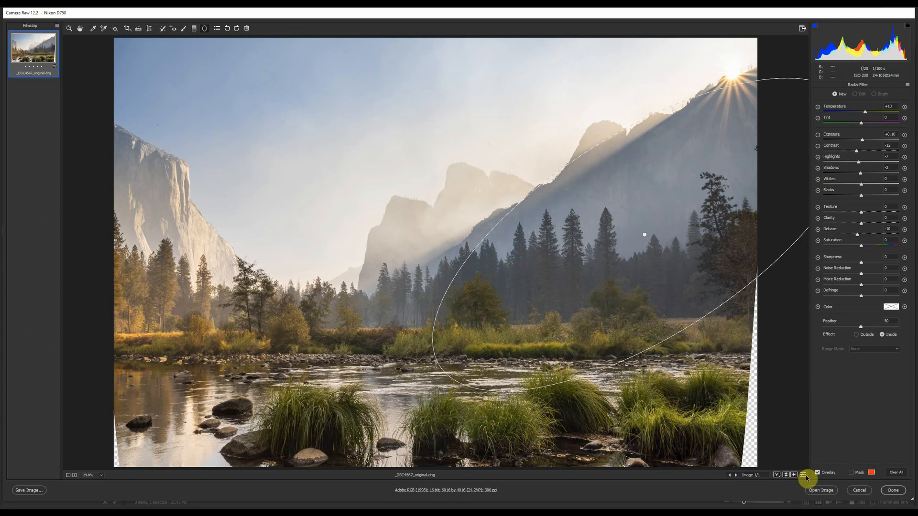
click(806, 477)
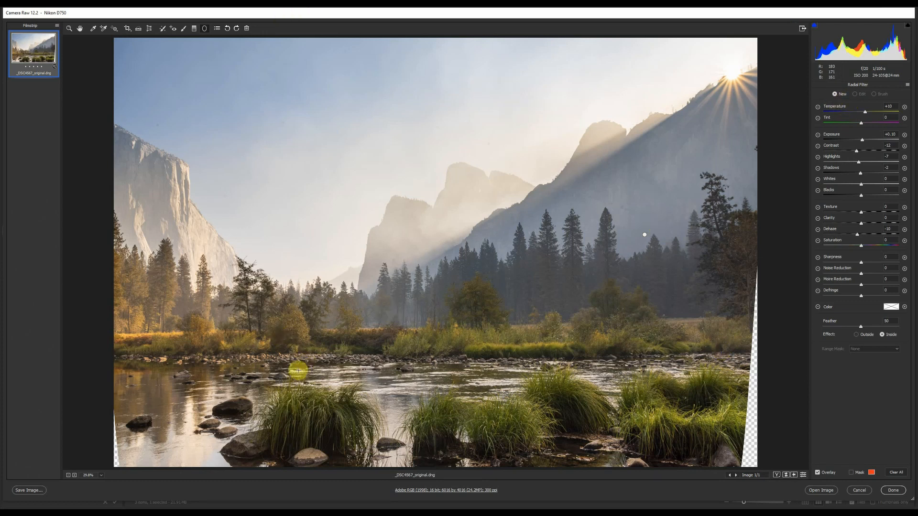
Add a wide, flat radial filter over the river with exposure +0.25, highlights +9, and temperature, contrast, shadows and dehaze at 0.
drag(298, 370, 659, 386)
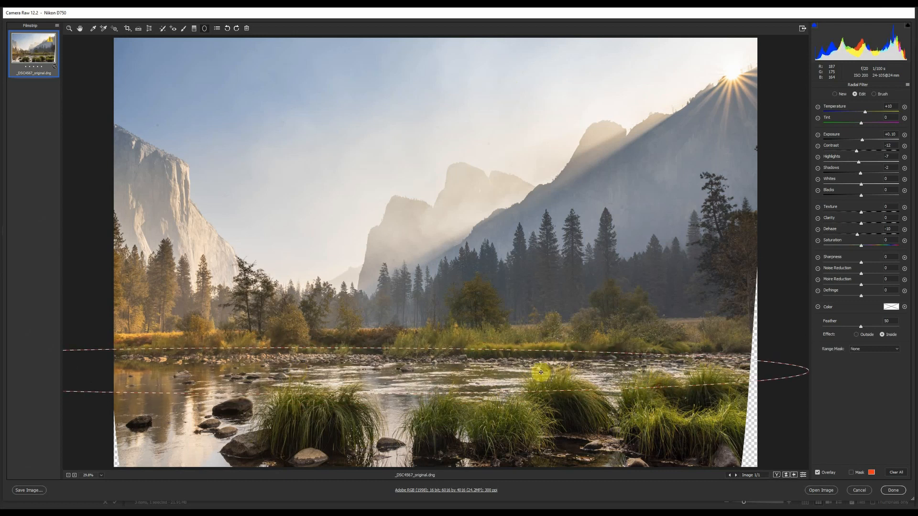
drag(540, 372, 686, 372)
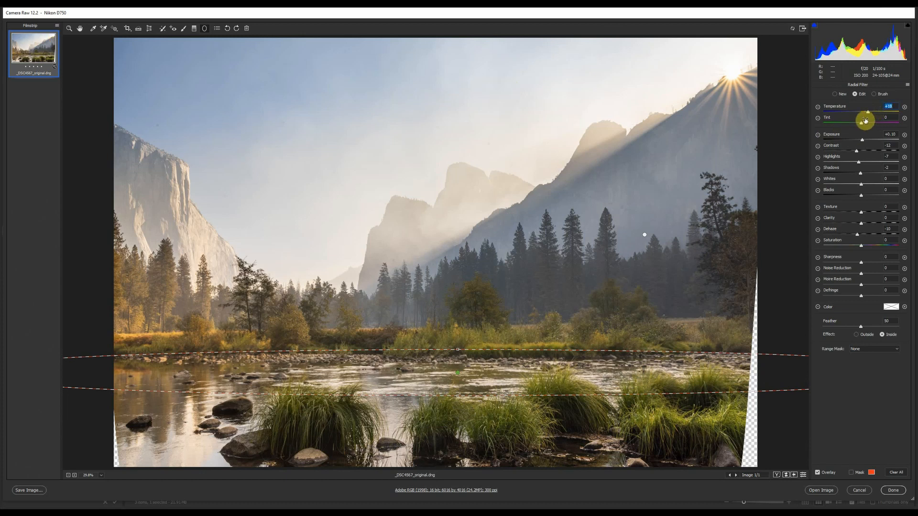
text(0)
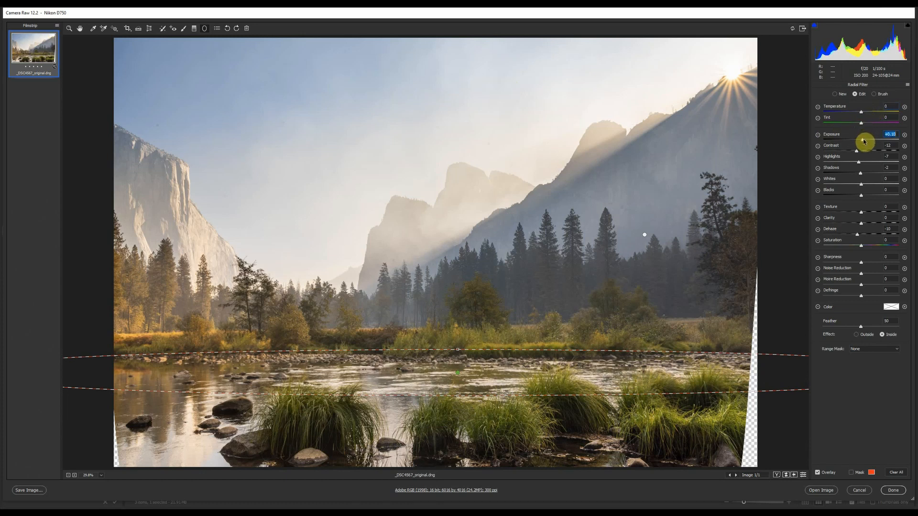
drag(863, 139, 858, 153)
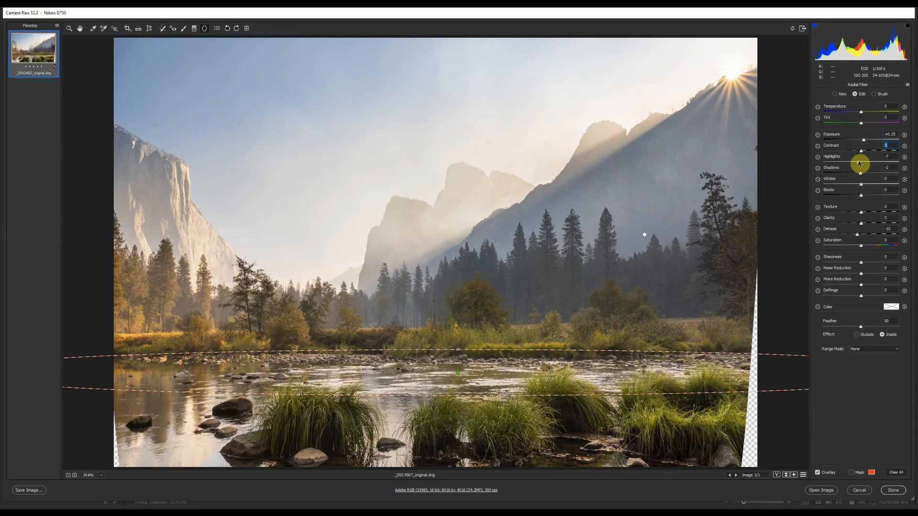
drag(860, 162, 863, 164)
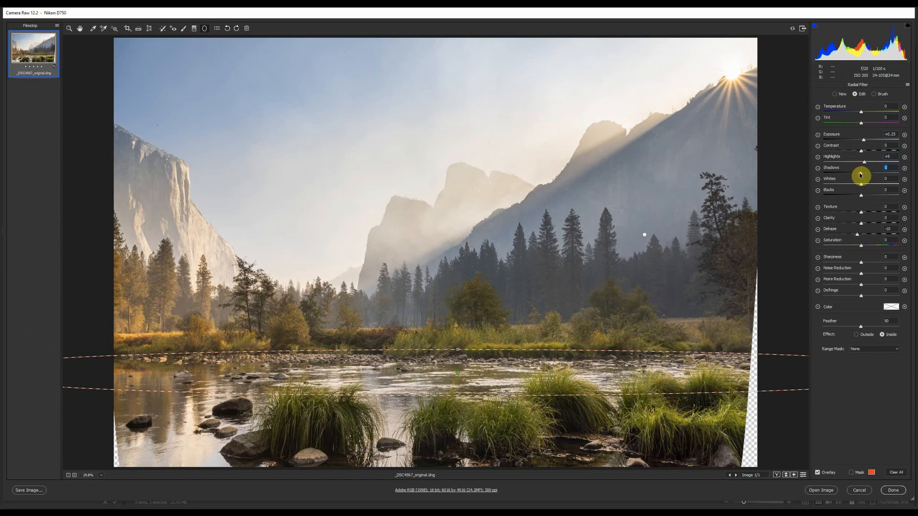
click(859, 235)
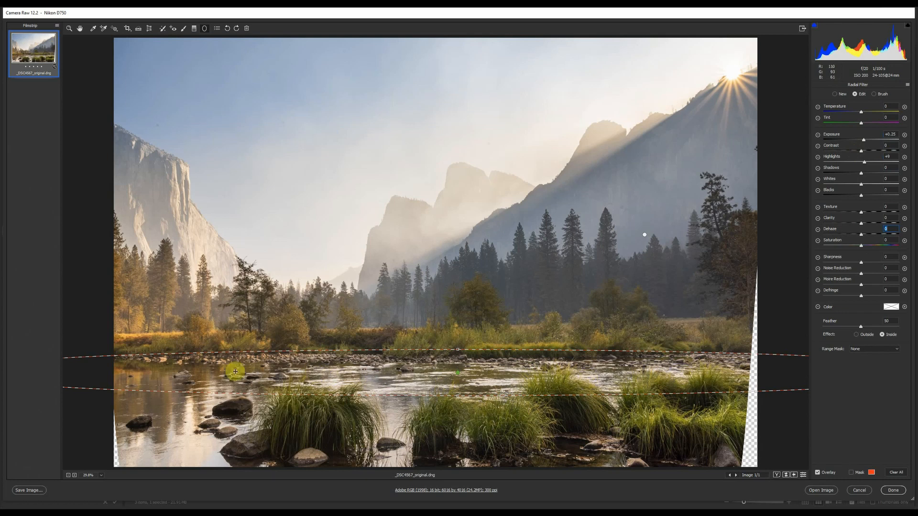
Limit the upper-sky graduated filter with a Luminance range mask of 44/100 and check its coverage with the mask overlay.
click(194, 28)
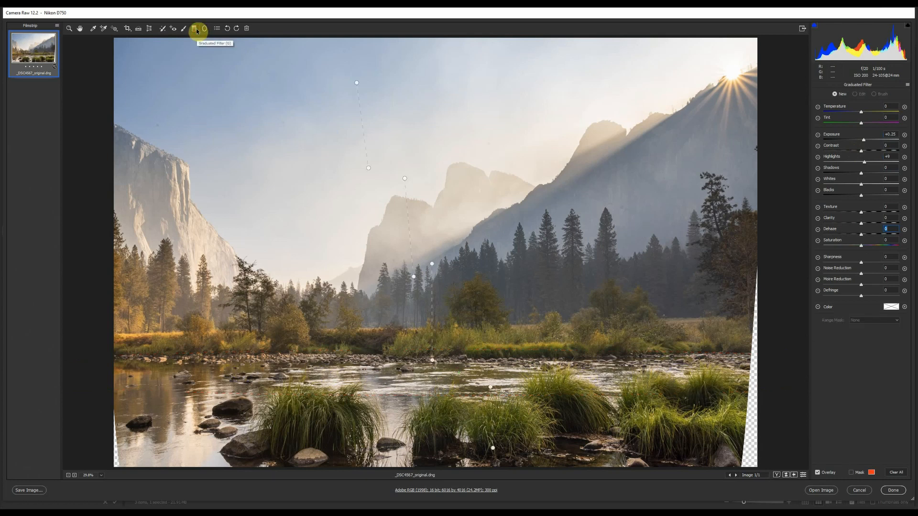
click(359, 102)
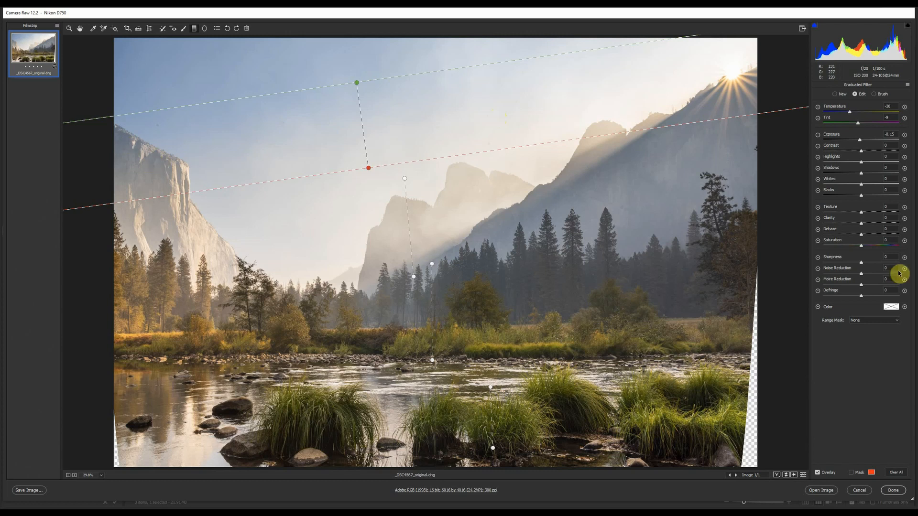
click(875, 320)
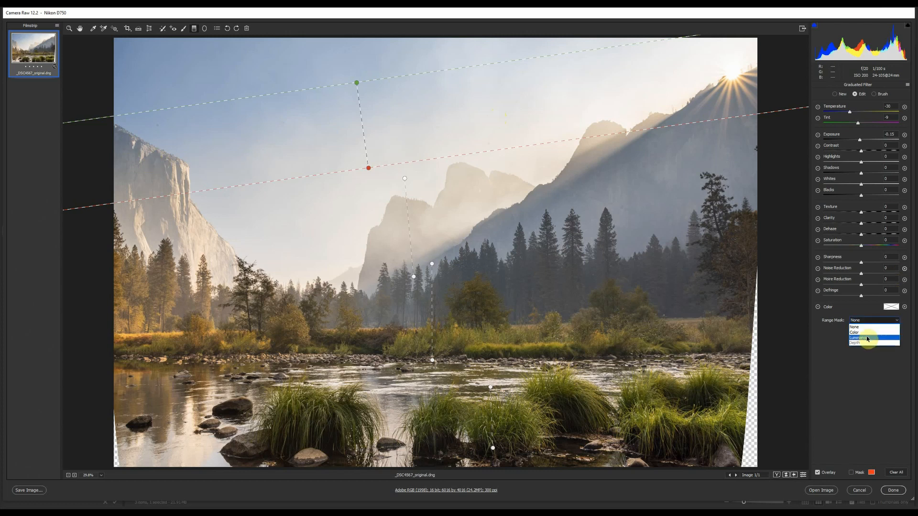
click(868, 338)
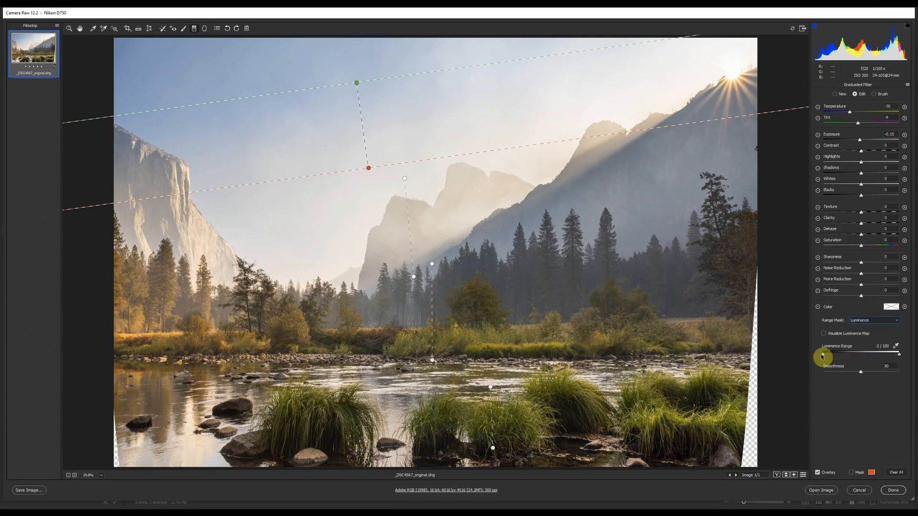
drag(822, 356, 861, 359)
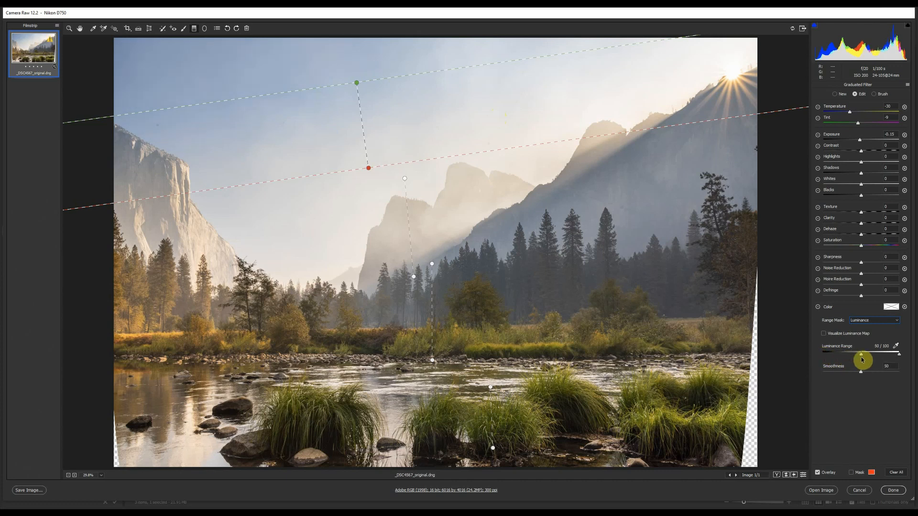
drag(864, 359, 852, 361)
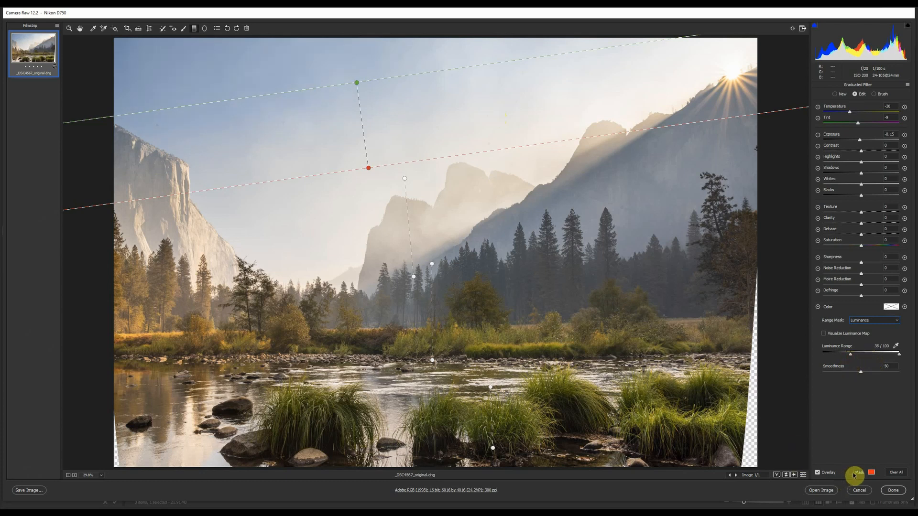
click(851, 472)
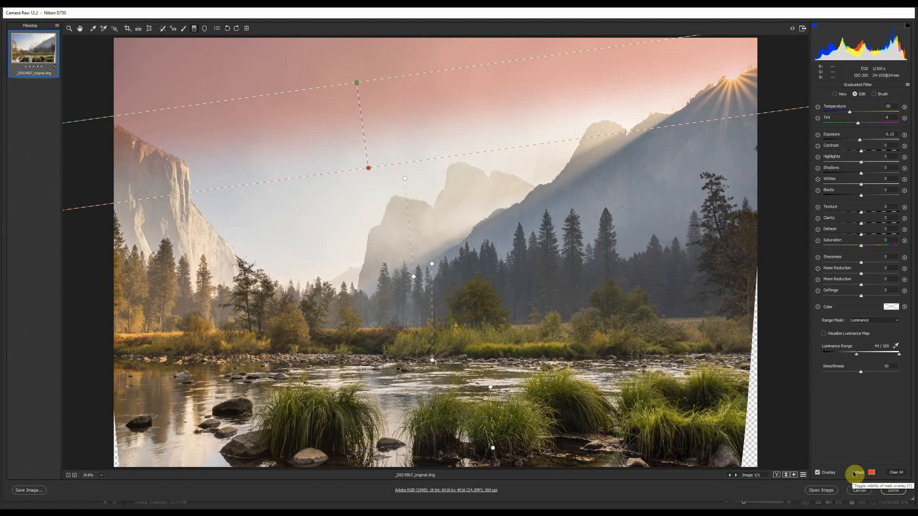
click(854, 473)
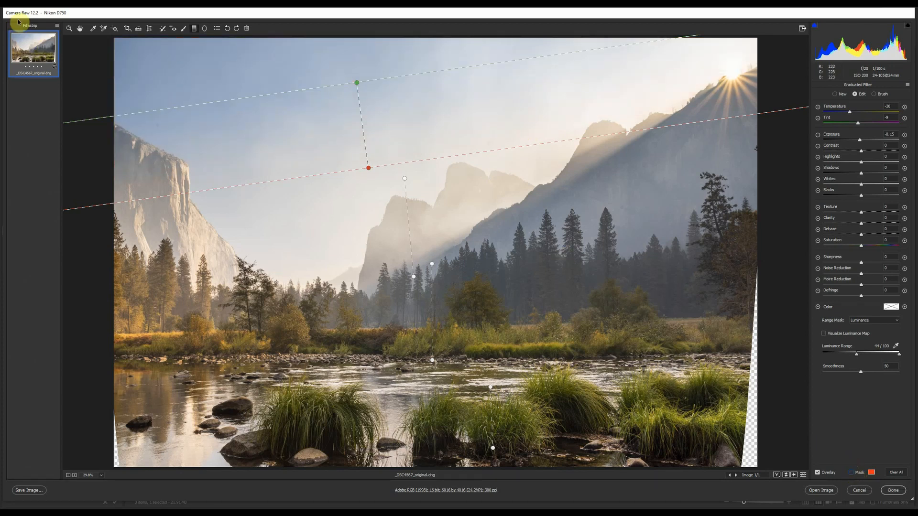
Heal the dust spot in the blue part of the sky with the Spot Removal tool at size 5 and feather 26.
click(80, 28)
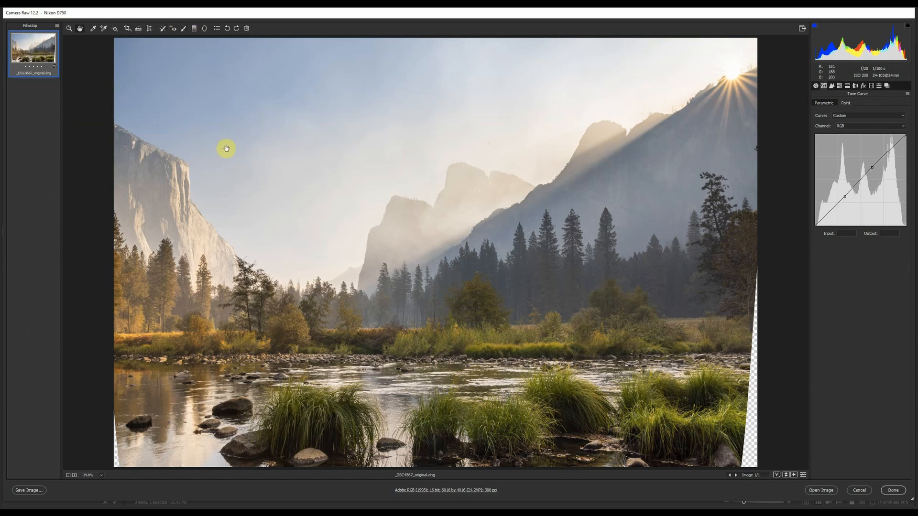
key(ctrl+plus)
key(ctrl+plus)
key(ctrl+plus)
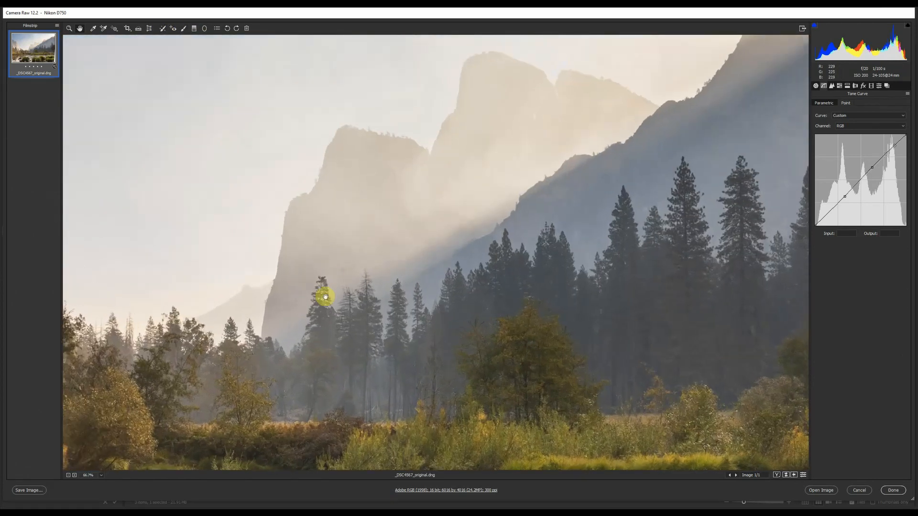
drag(391, 144, 445, 351)
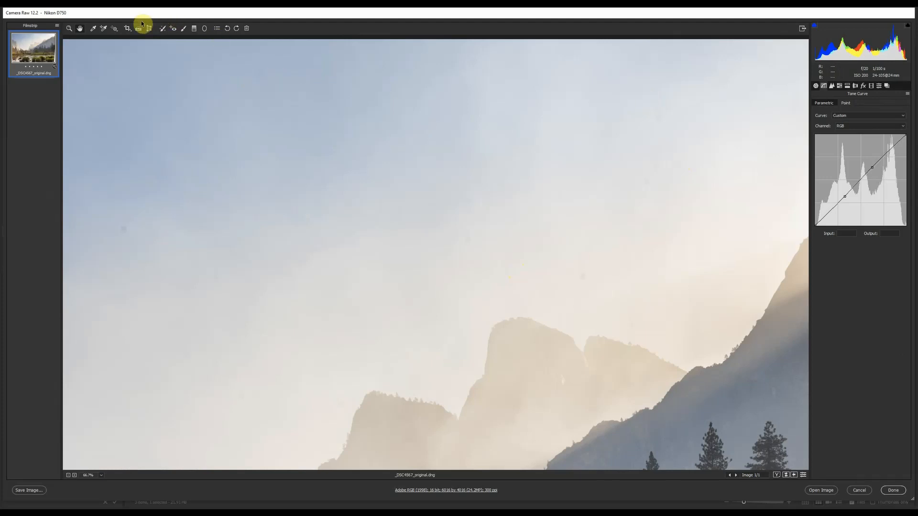
click(163, 28)
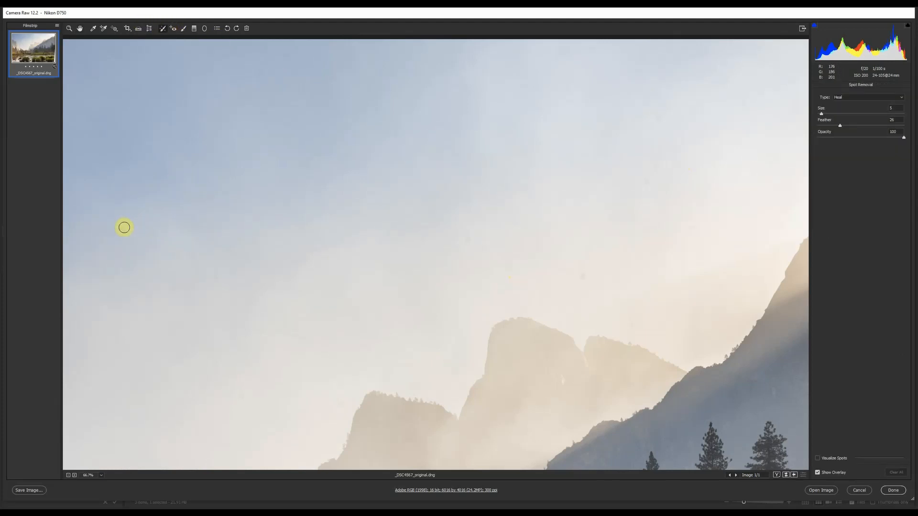
click(161, 333)
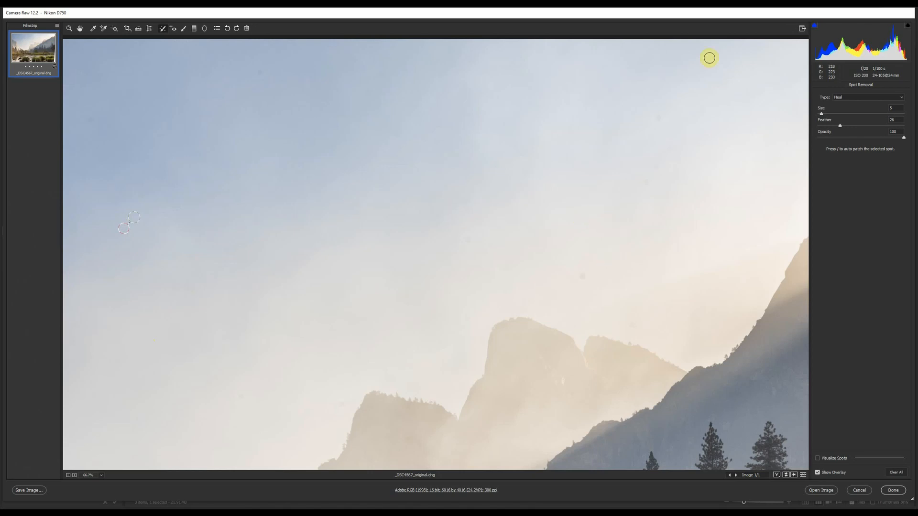
key(ctrl+0)
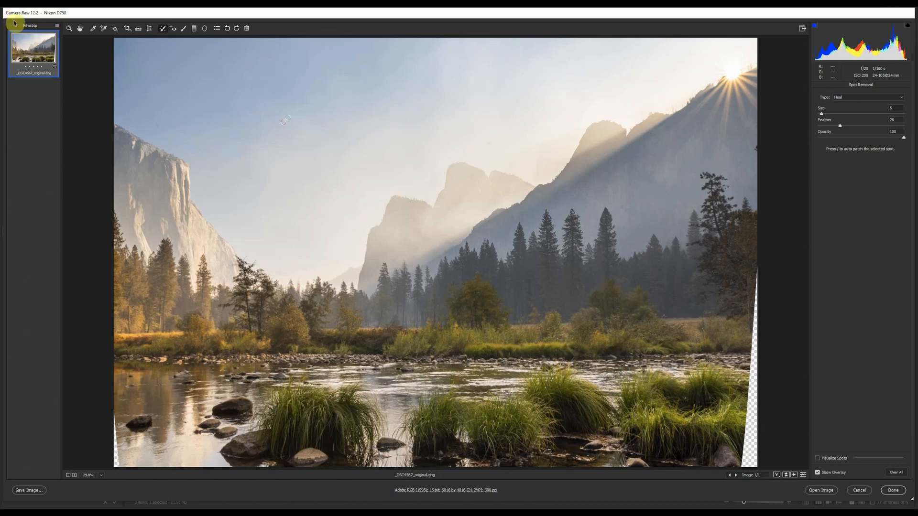
click(81, 29)
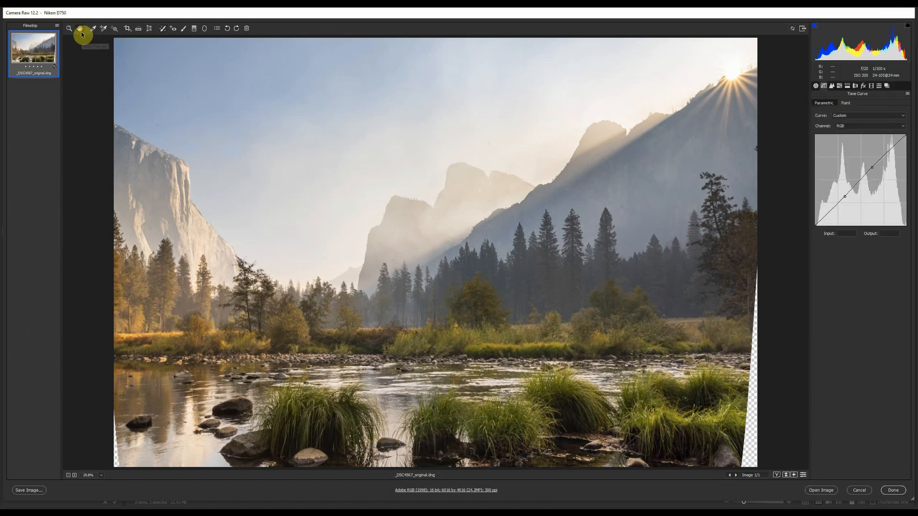
Set sharpening to amount 65, radius 1.3 and detail 30, and luminance noise reduction to 8.
click(833, 86)
drag(840, 116, 847, 118)
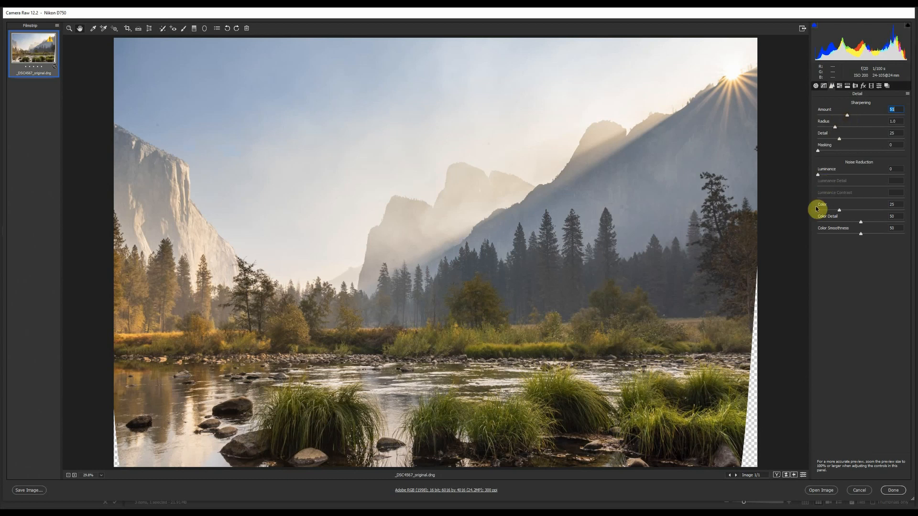
key(ctrl+plus)
key(ctrl+plus)
key(ctrl+plus)
key(ctrl+plus)
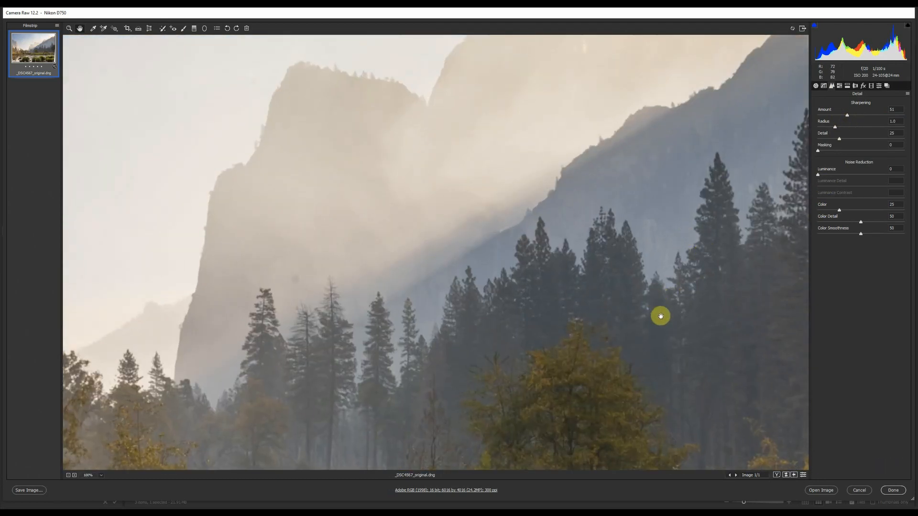
drag(660, 315, 549, 207)
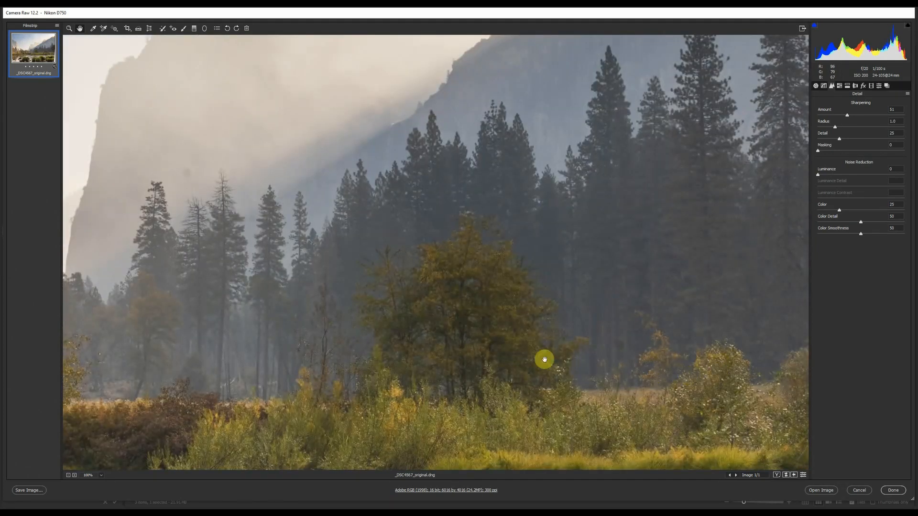
drag(846, 121, 856, 117)
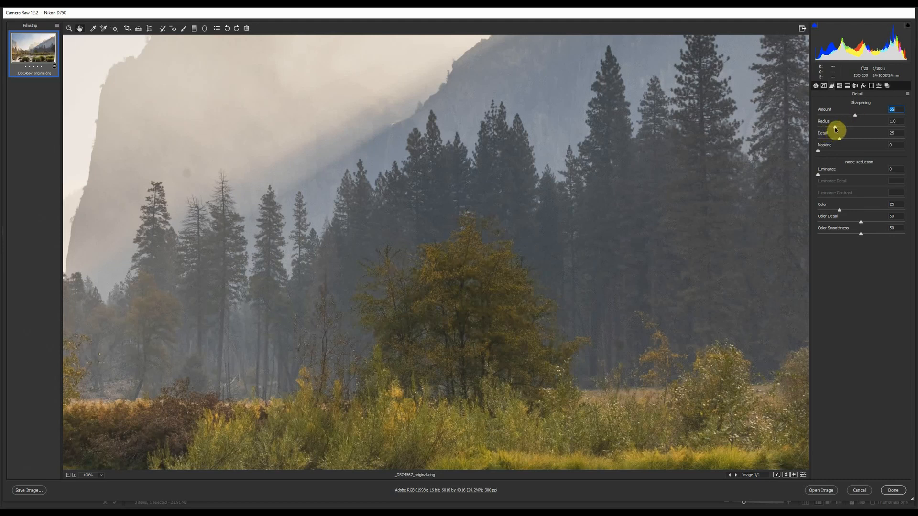
drag(835, 129, 843, 131)
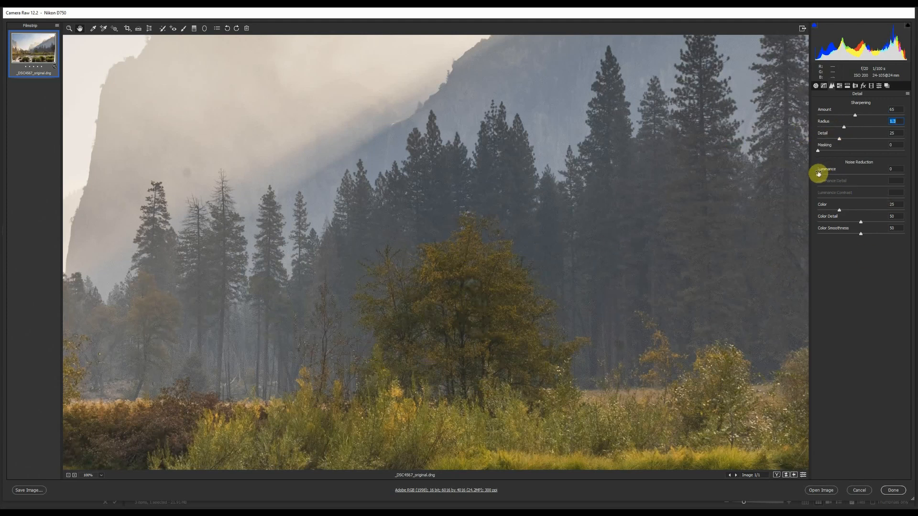
drag(818, 174, 823, 176)
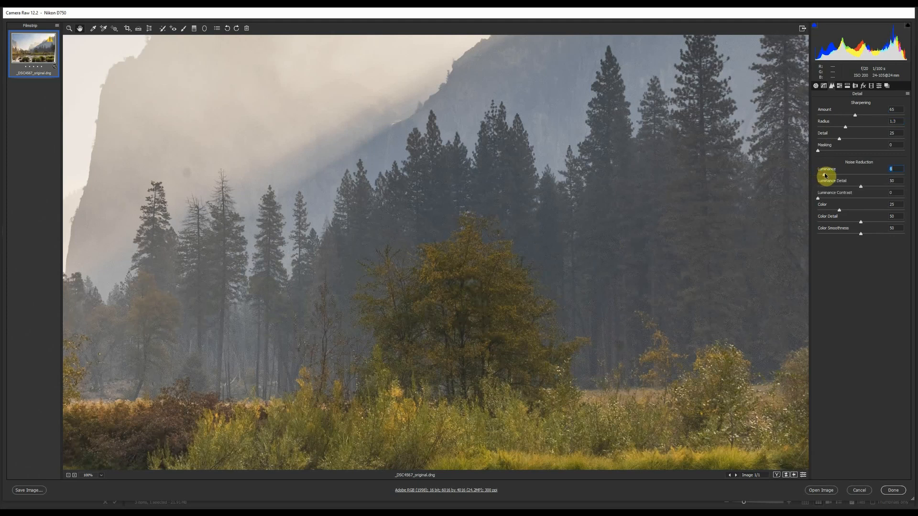
drag(840, 141, 843, 141)
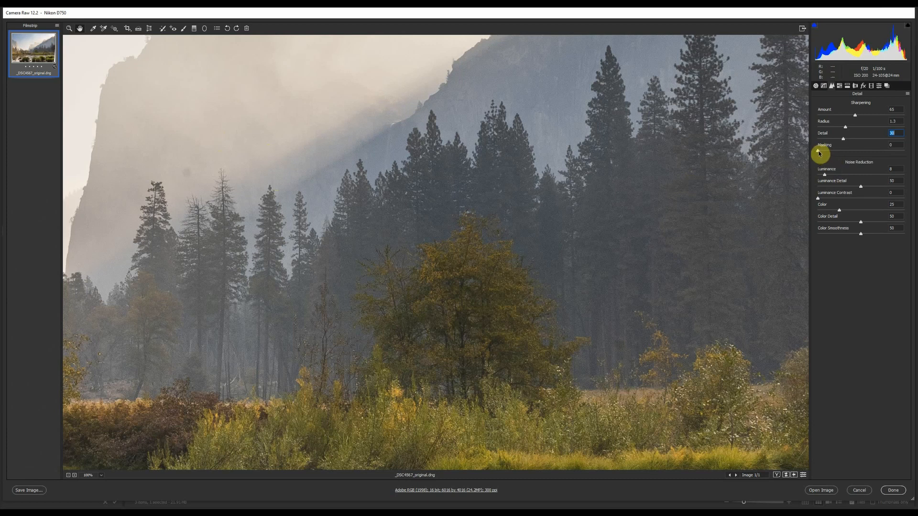
Set the sharpening masking to 36 using the mask preview, and check the masking over the smooth sky.
drag(819, 153, 843, 153)
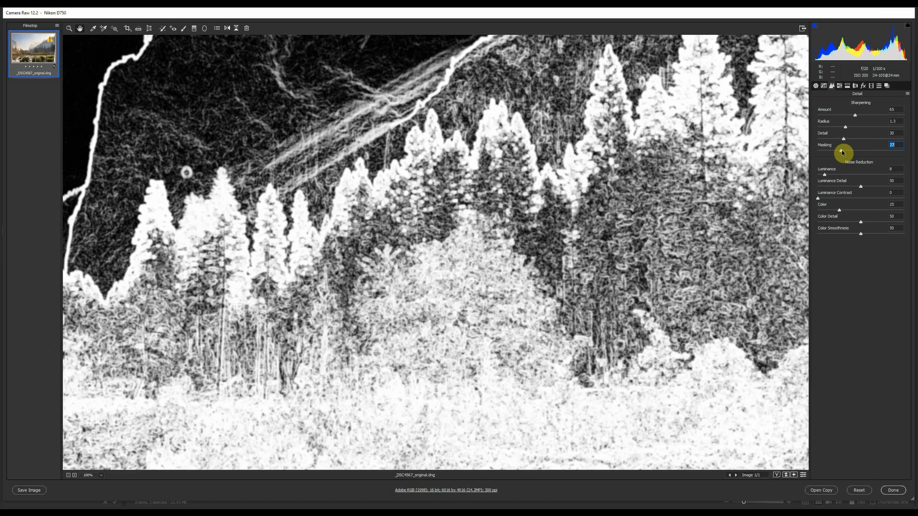
drag(842, 152, 850, 157)
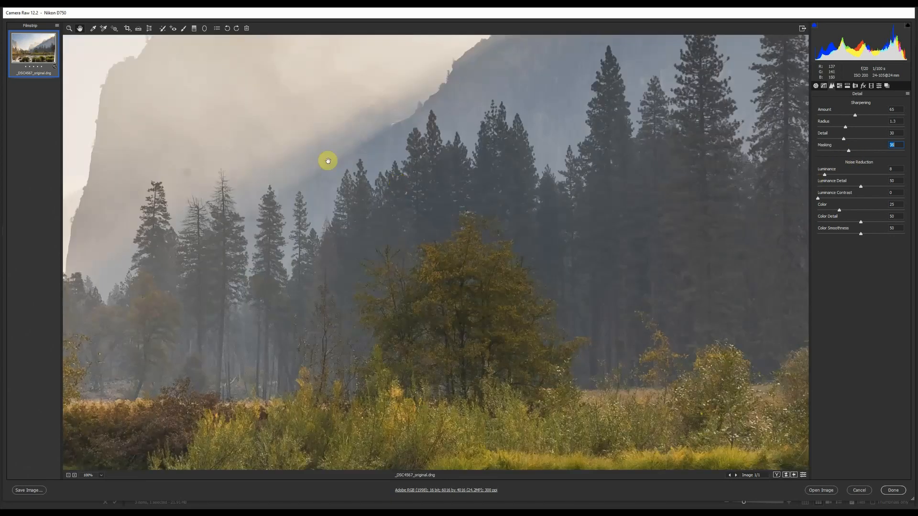
drag(164, 91, 539, 381)
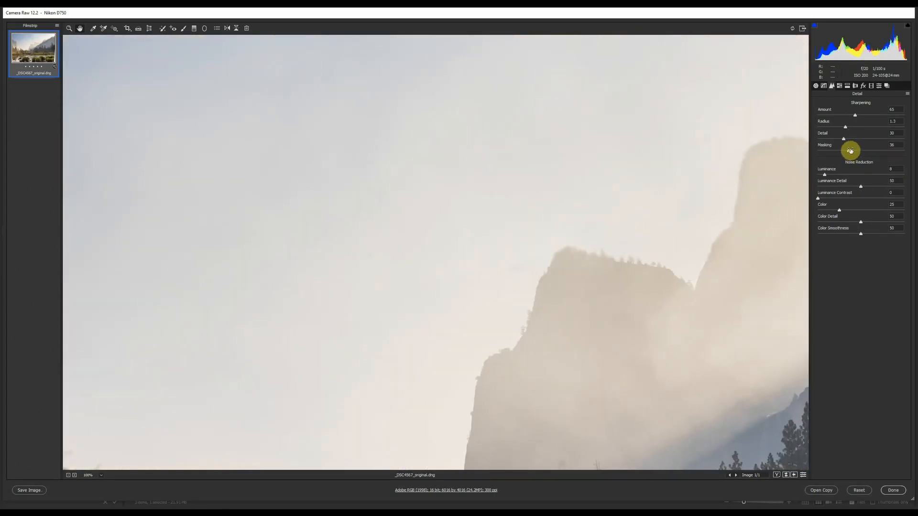
alt+click(849, 152)
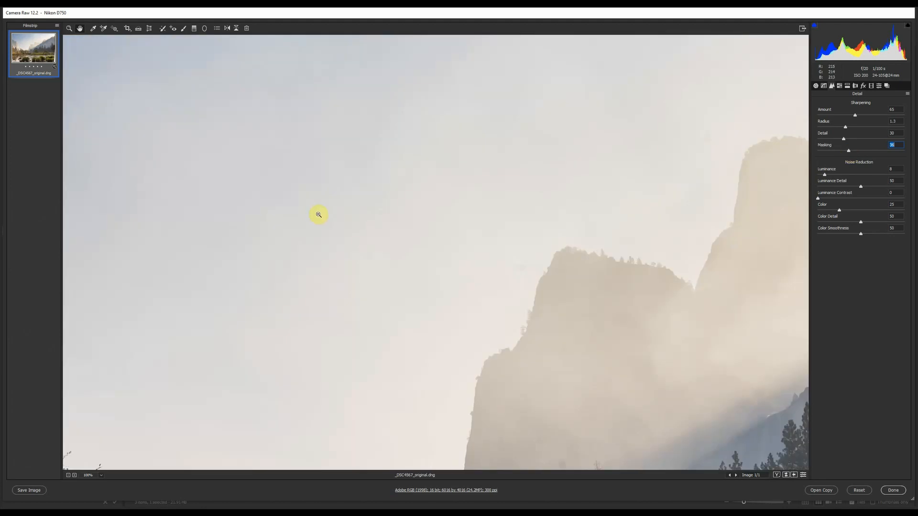
click(350, 229)
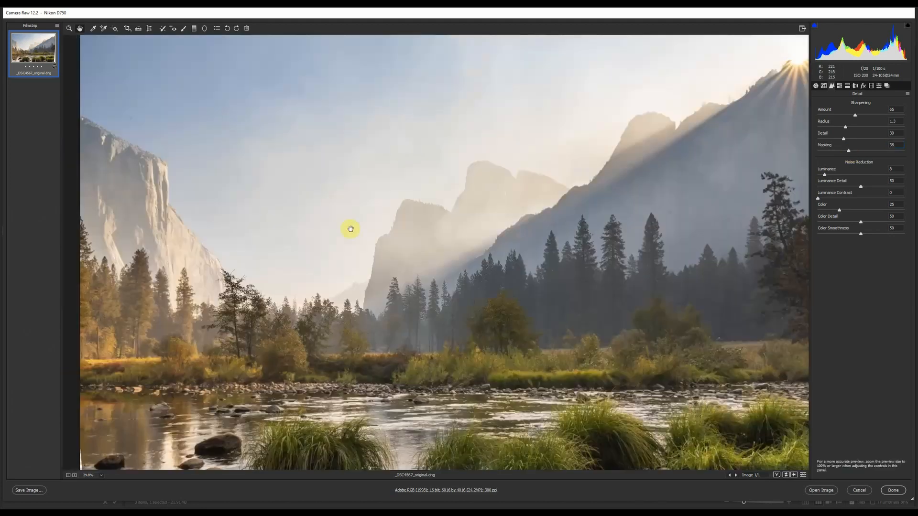